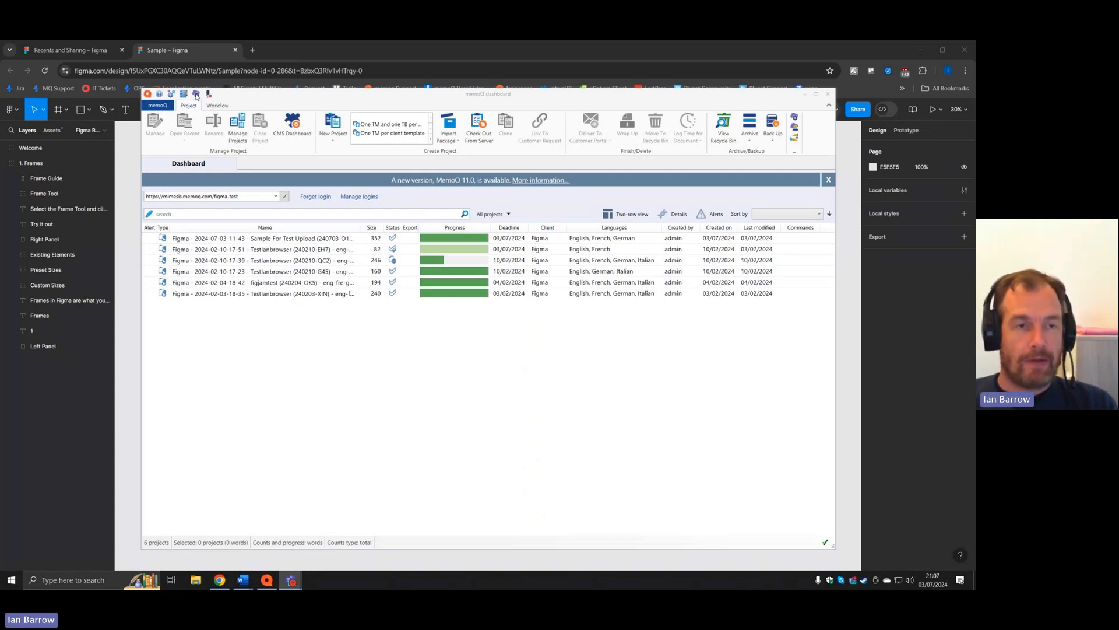
# - Connect to the figma-test server in the Server Administrator and show its CMS connections
pyautogui.click(196, 94)
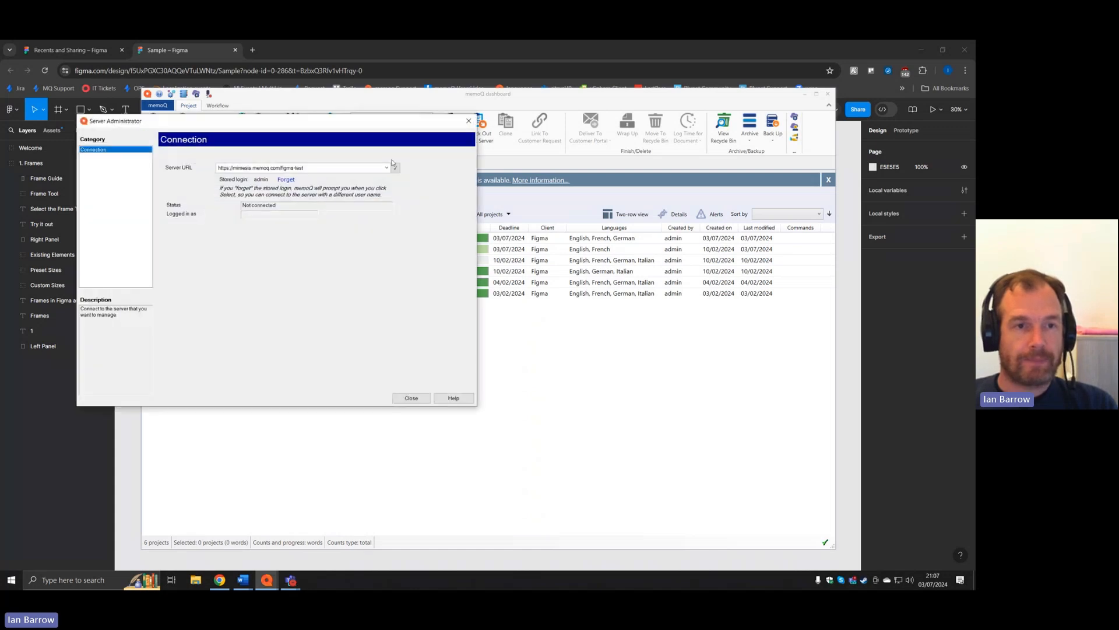
pyautogui.click(395, 167)
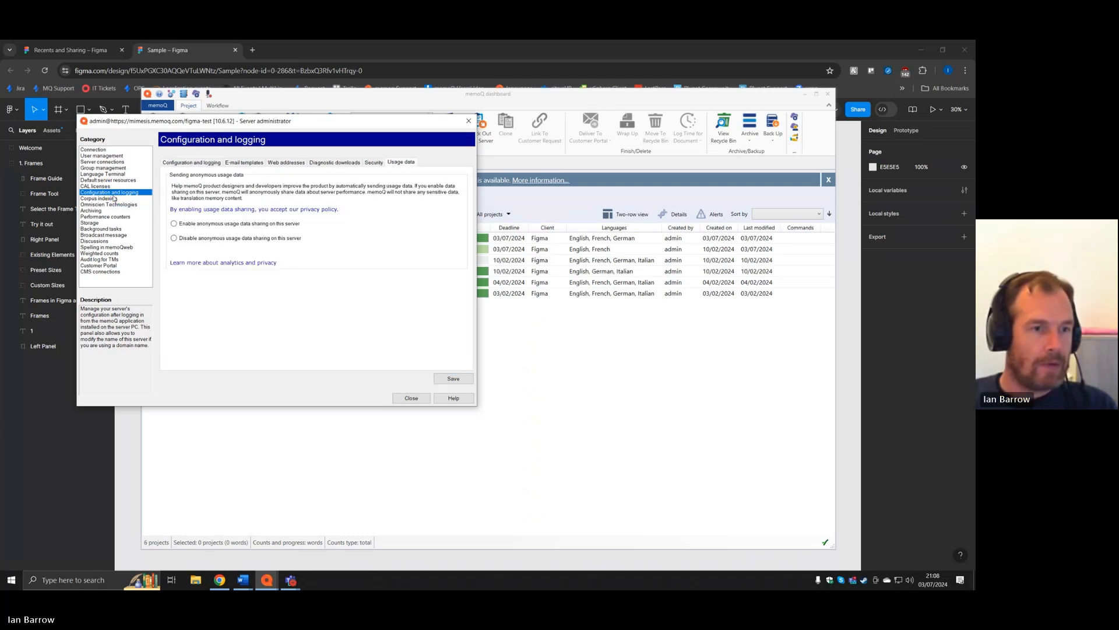
pyautogui.click(117, 272)
pyautogui.moveTo(309, 123); pyautogui.dragTo(541, 129)
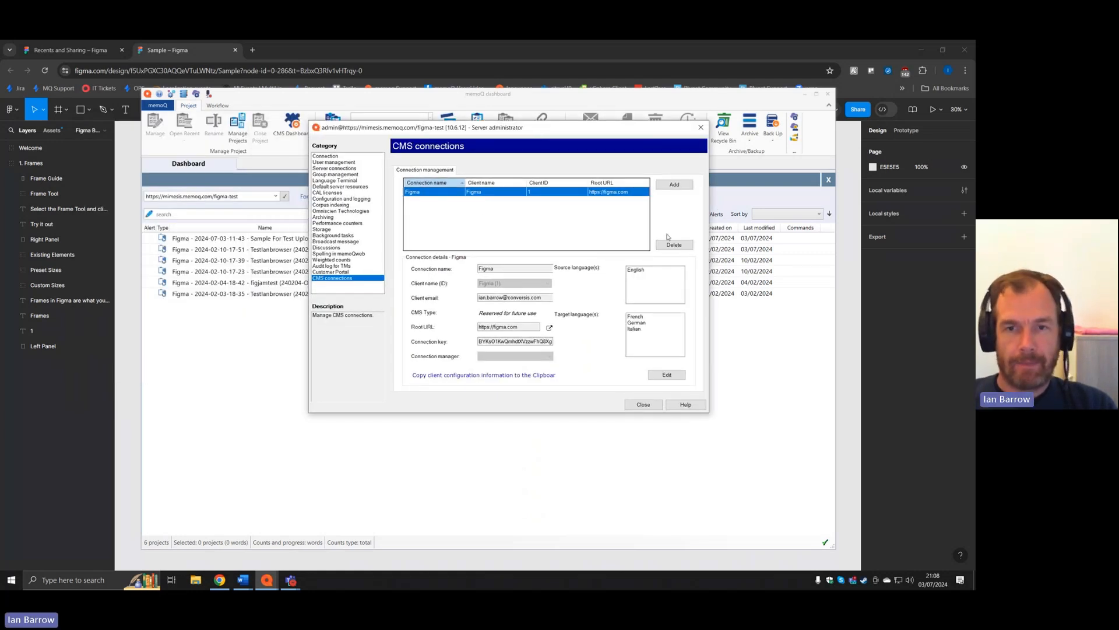
# - Review the fields required for adding a new CMS connection, then cancel and close the Server Administrator
pyautogui.click(673, 186)
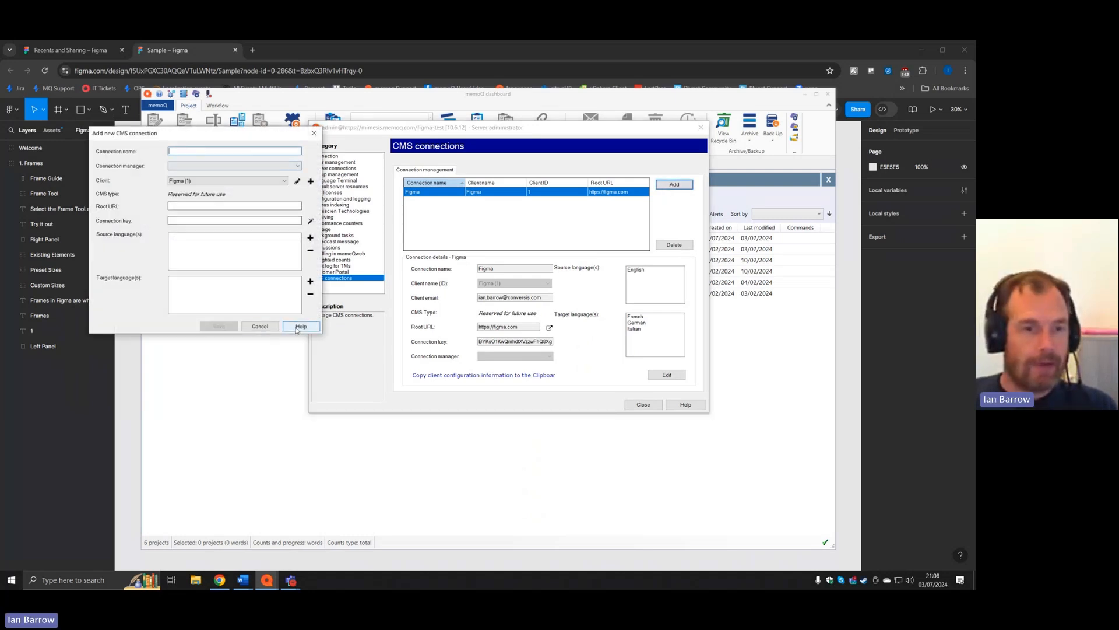
pyautogui.click(260, 326)
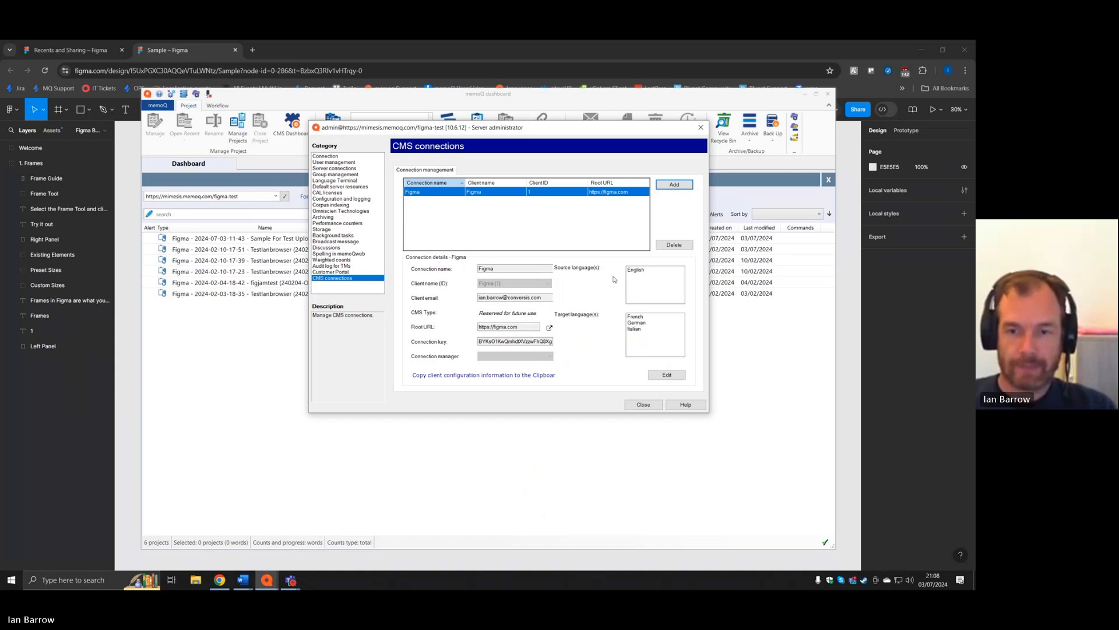
pyautogui.click(644, 405)
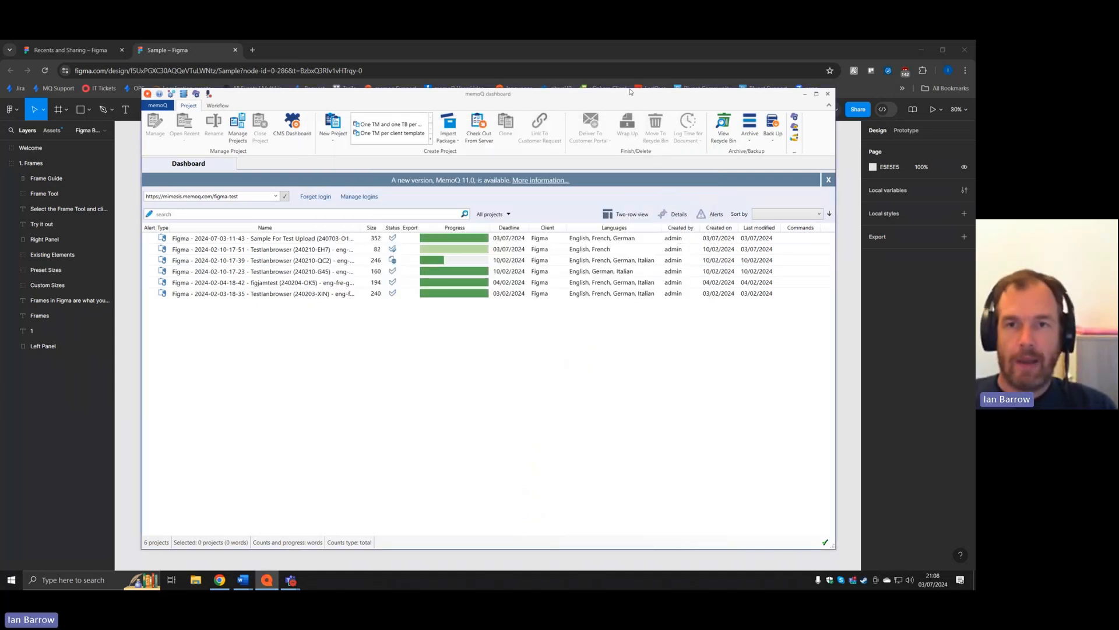
# - Switch to the Sample design in Figma and run the Conversis Translation XML Text Export & Import plugin
pyautogui.click(625, 57)
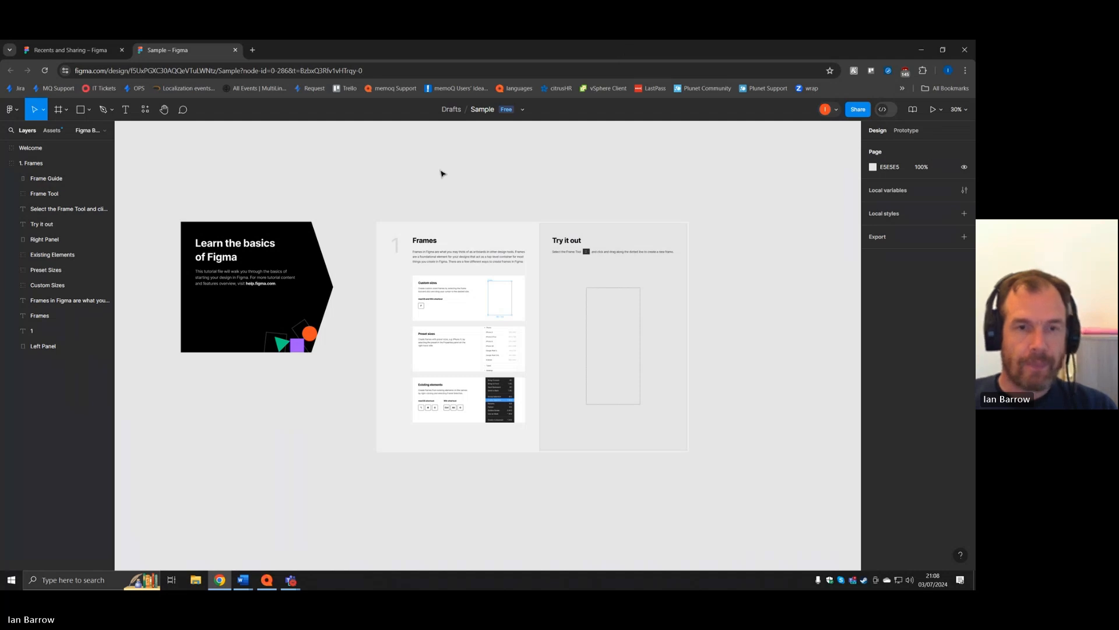
pyautogui.rightClick(386, 162)
pyautogui.moveTo(450, 245)
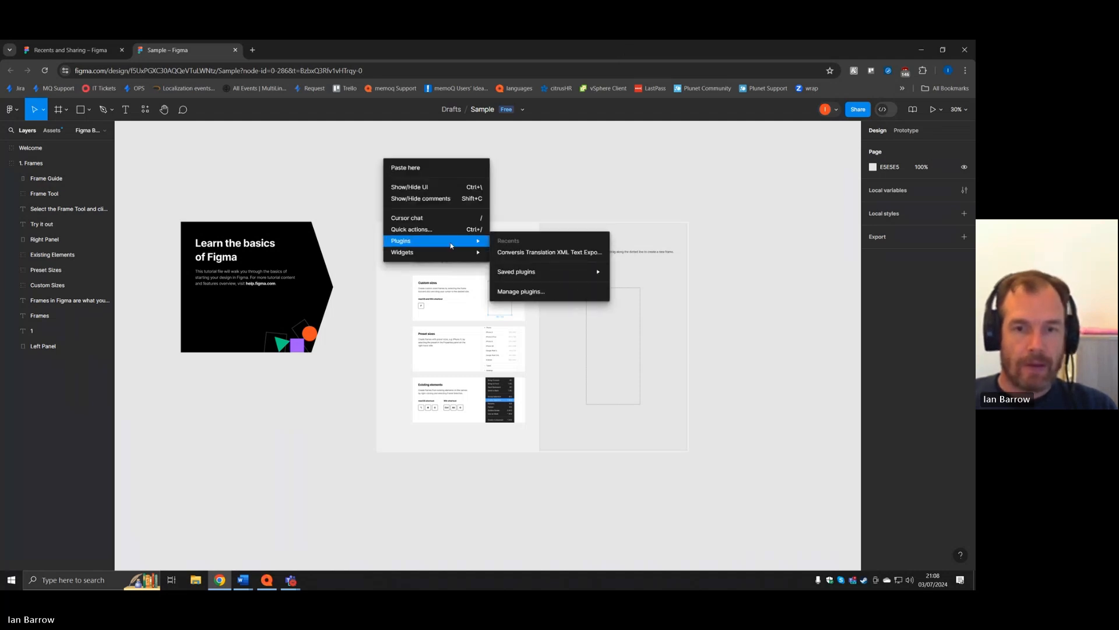
pyautogui.click(530, 258)
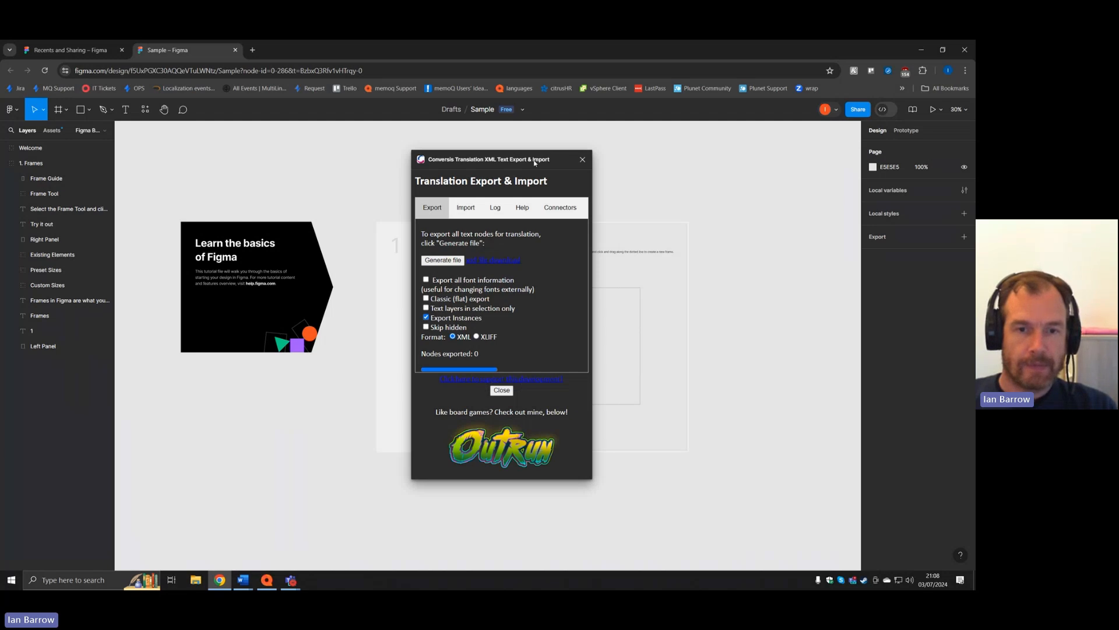
# - Choose the memoQ connector in the plugin and connect with the prefilled CMS connector URL and connection key
pyautogui.click(560, 209)
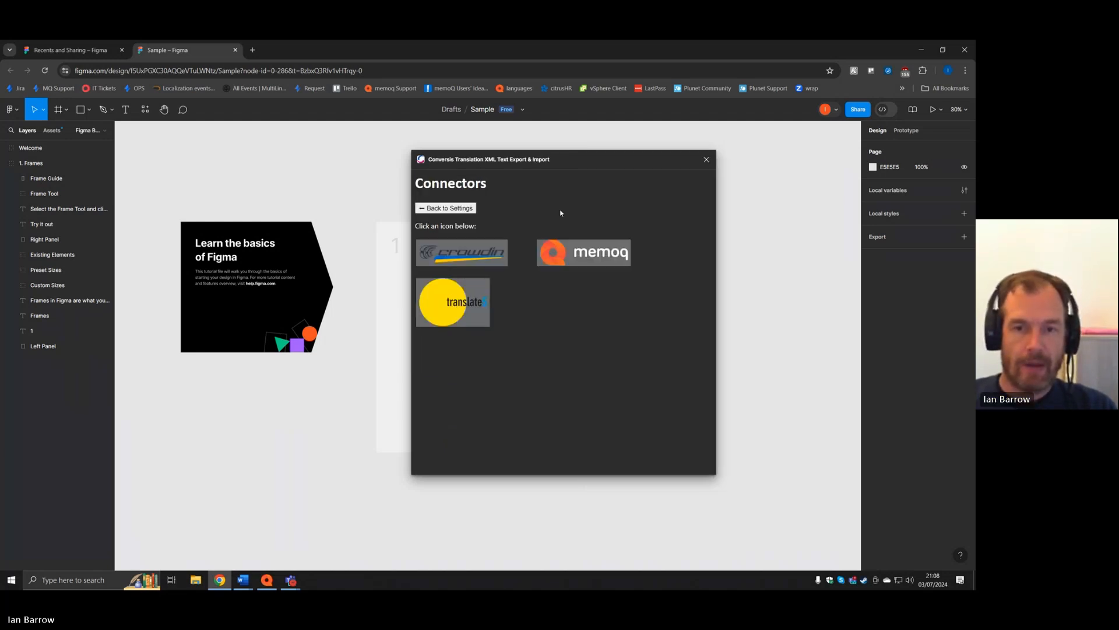
pyautogui.click(581, 259)
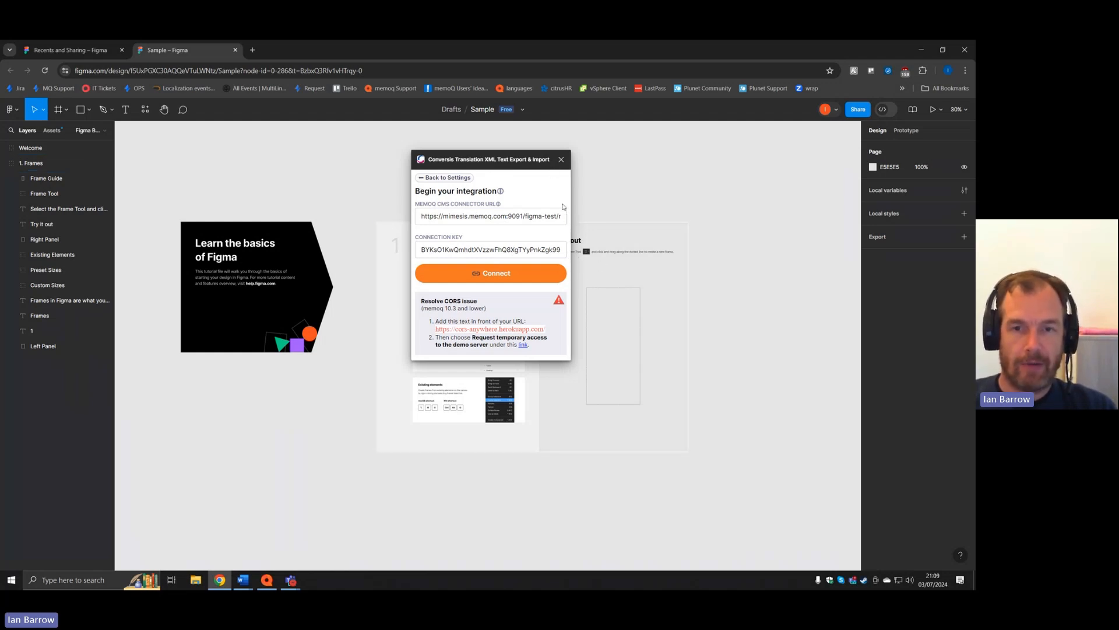
pyautogui.click(490, 274)
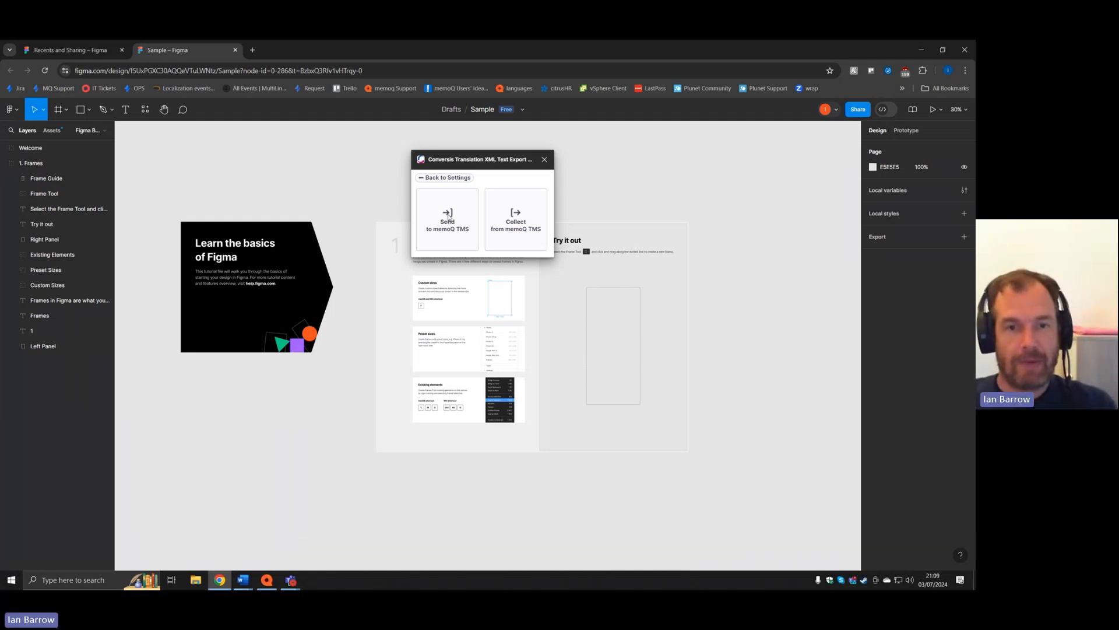
# - Prepare a send to memoQ TMS with eng as source language and fre and ger as target languages
pyautogui.click(448, 217)
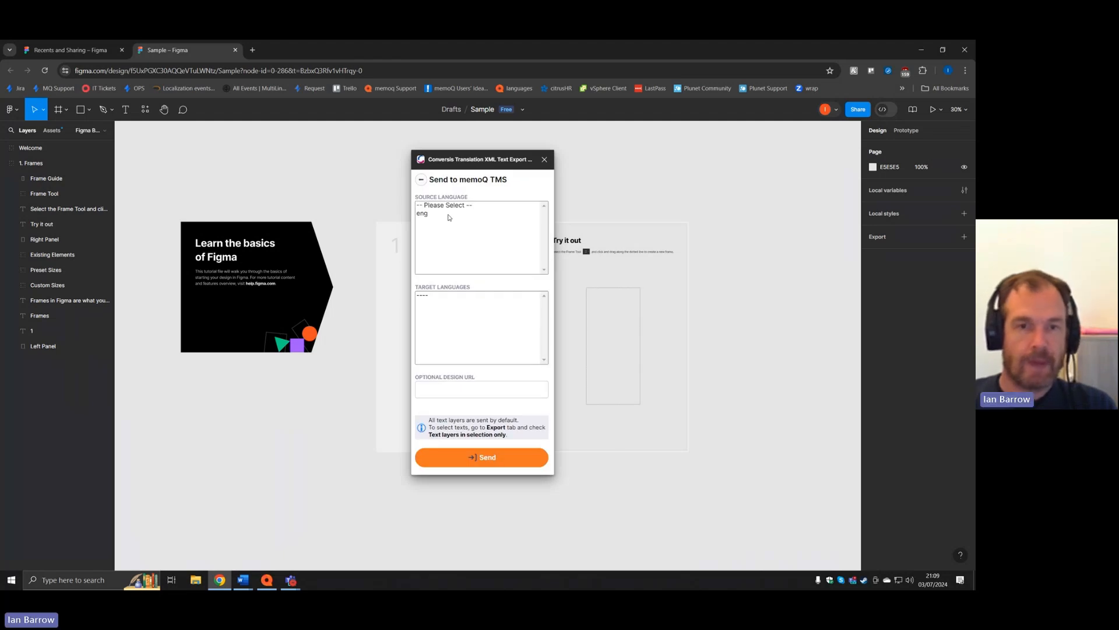
pyautogui.click(427, 216)
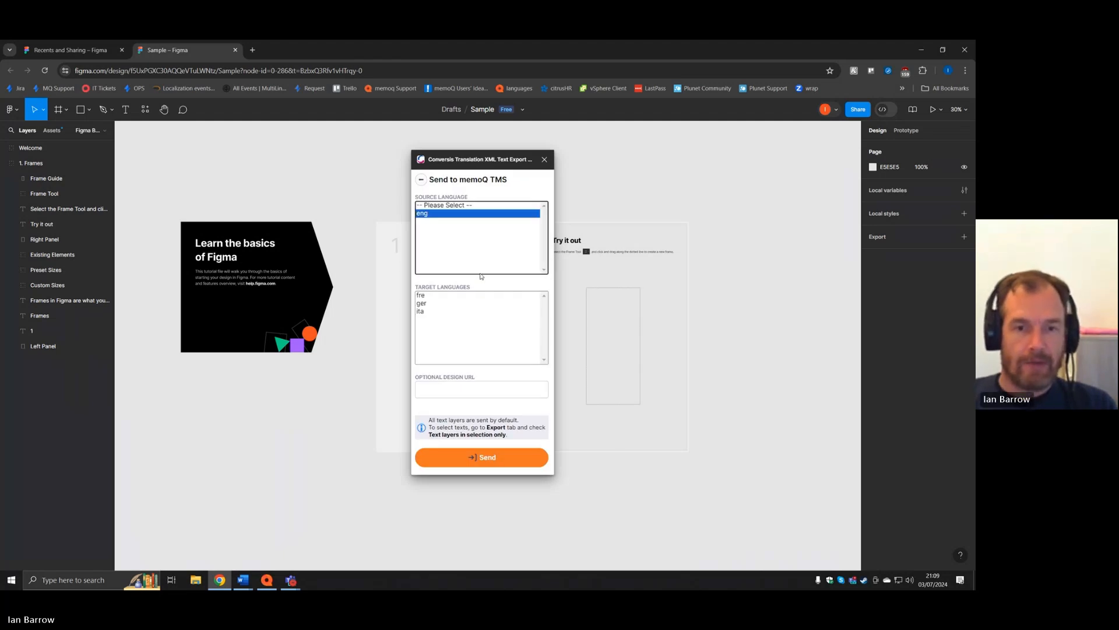
pyautogui.click(427, 302)
pyautogui.keyDown('ctrl'); pyautogui.click(423, 296); pyautogui.keyUp('ctrl')
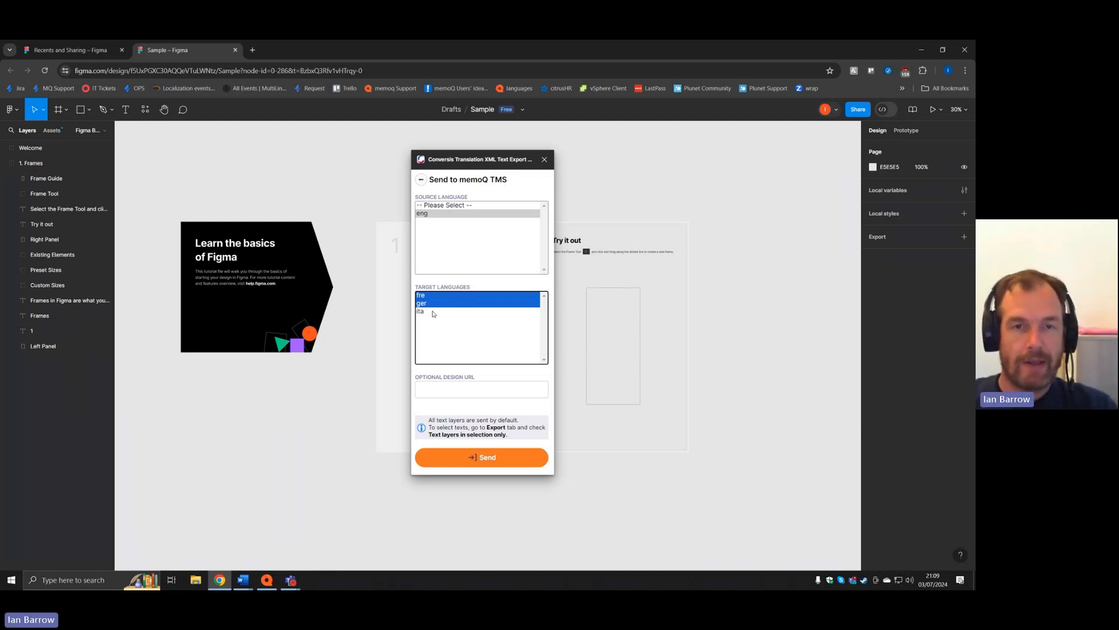
# - Switch to memoQ and check the Figma connection's details among the server's CMS connections, then close the Server Administrator
pyautogui.click(269, 582)
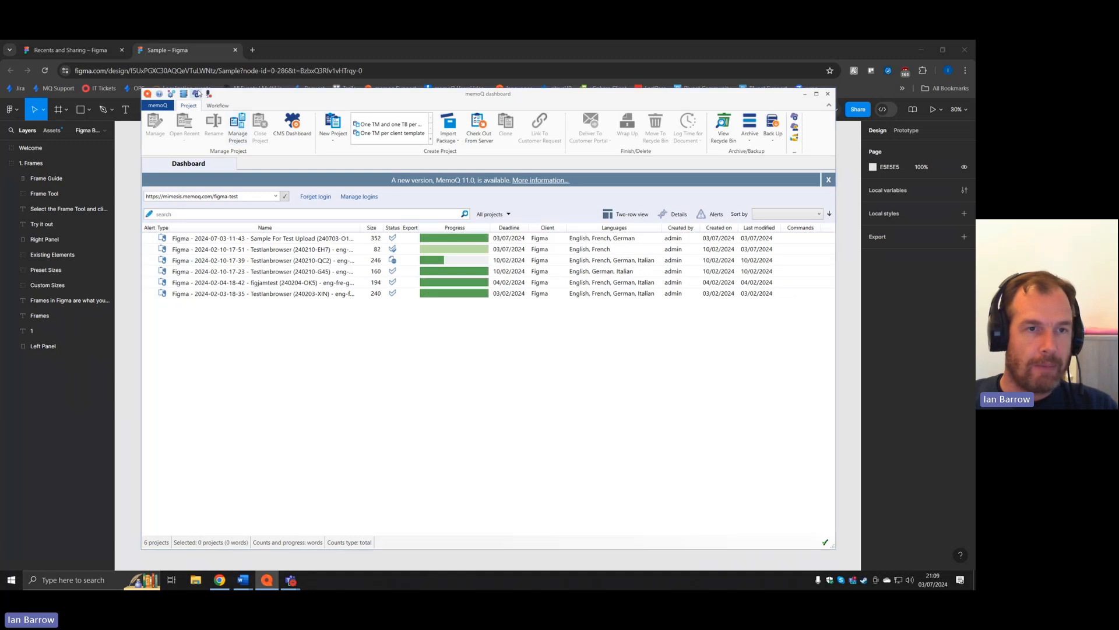
pyautogui.click(197, 95)
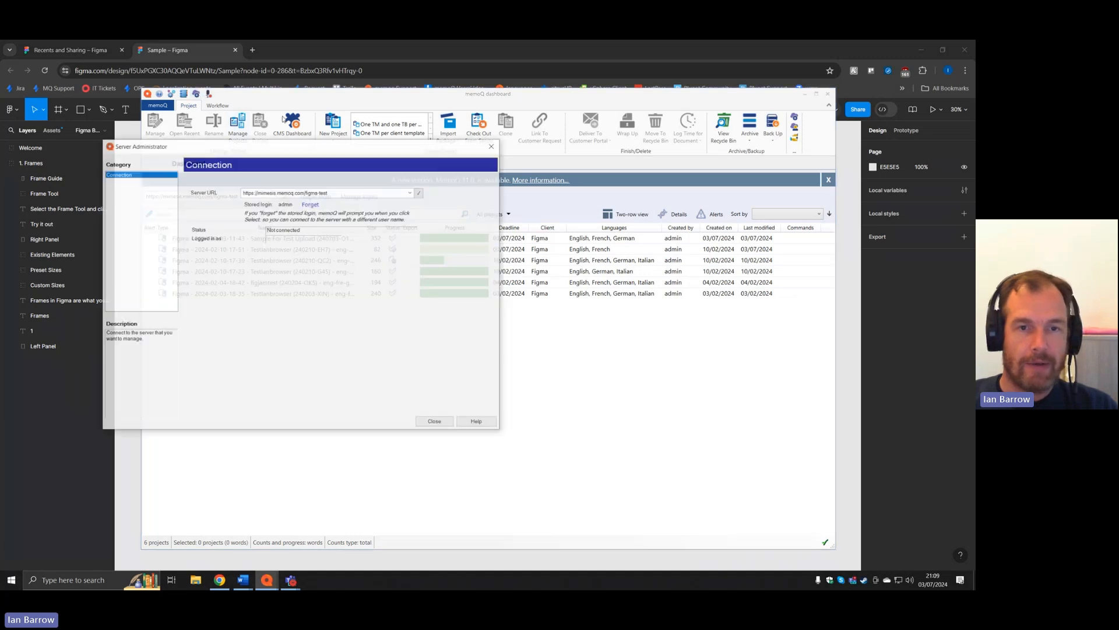
pyautogui.click(420, 192)
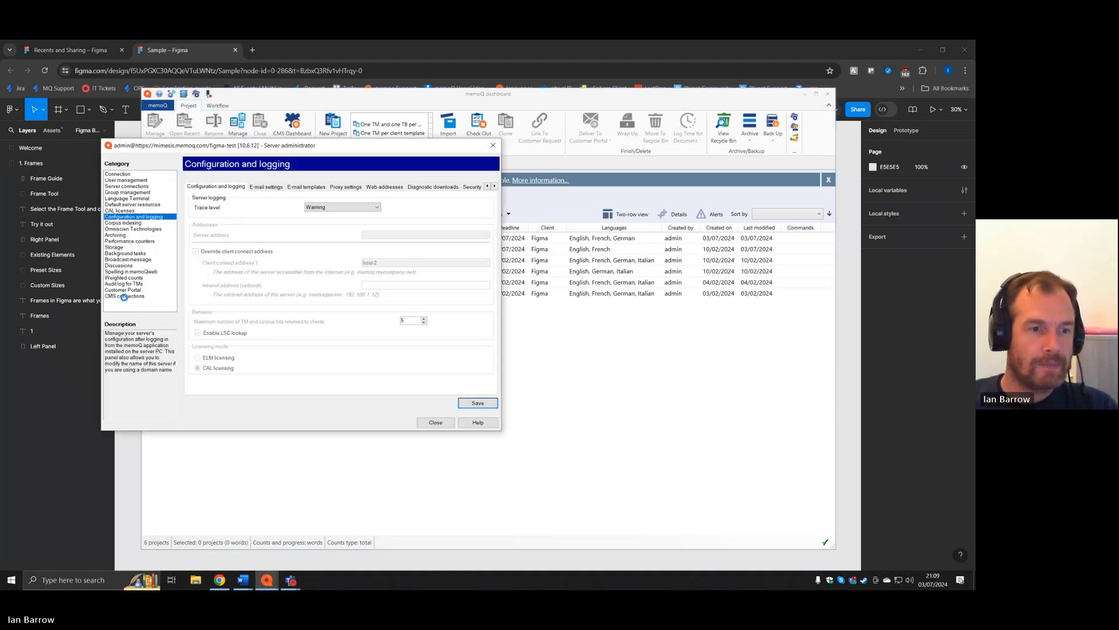
pyautogui.click(124, 296)
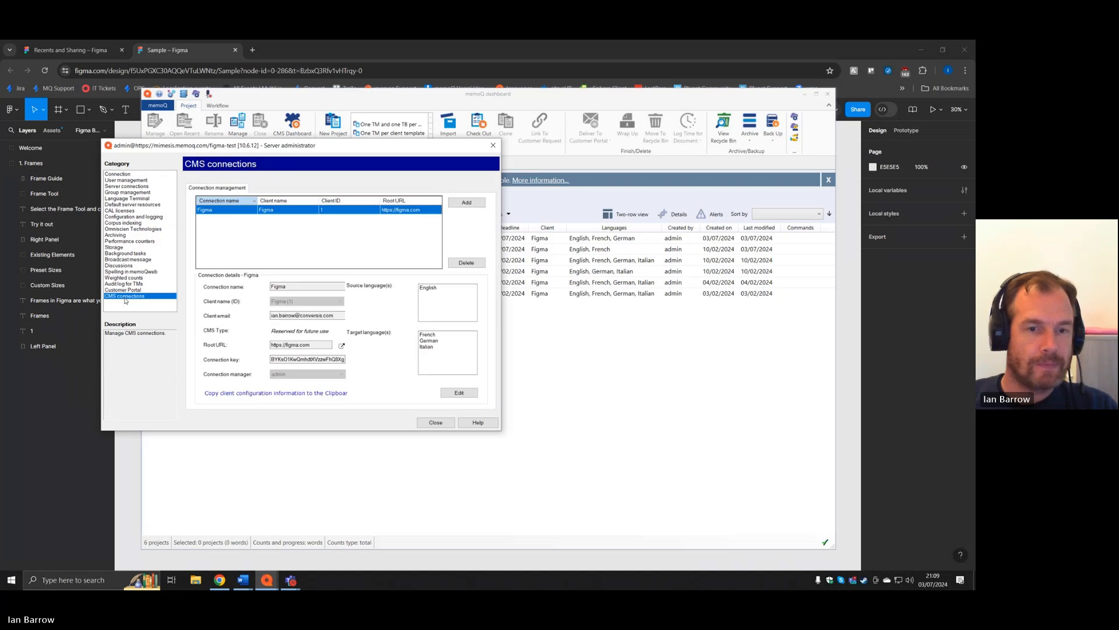
pyautogui.click(436, 423)
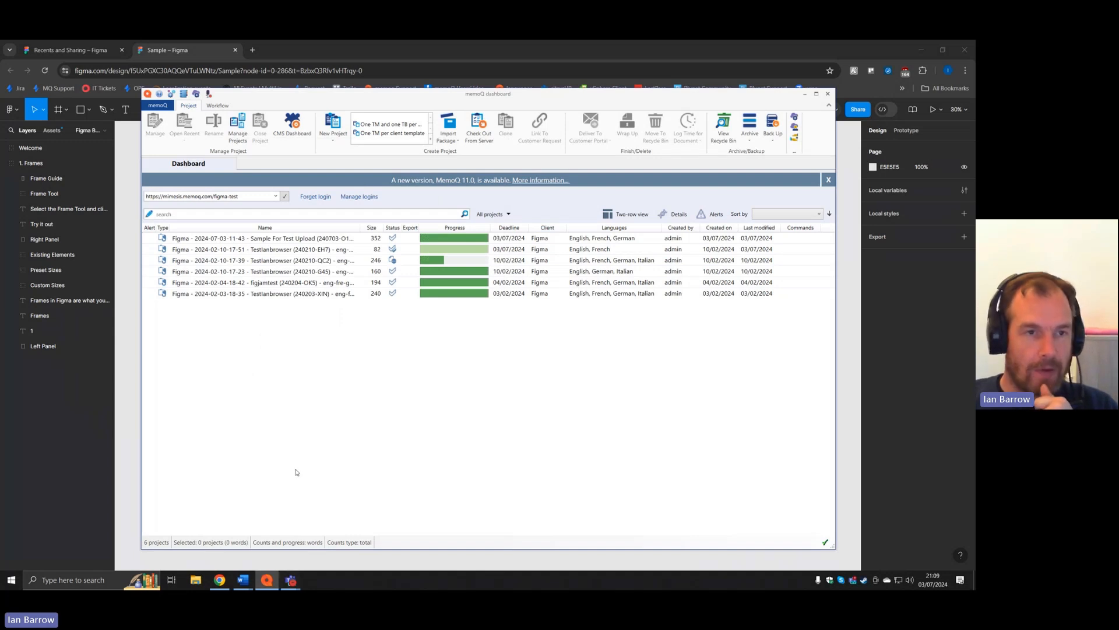
# - Examine the filter configuration settings of the Default CMS Workflow - copy project template in the Resource console
pyautogui.click(184, 94)
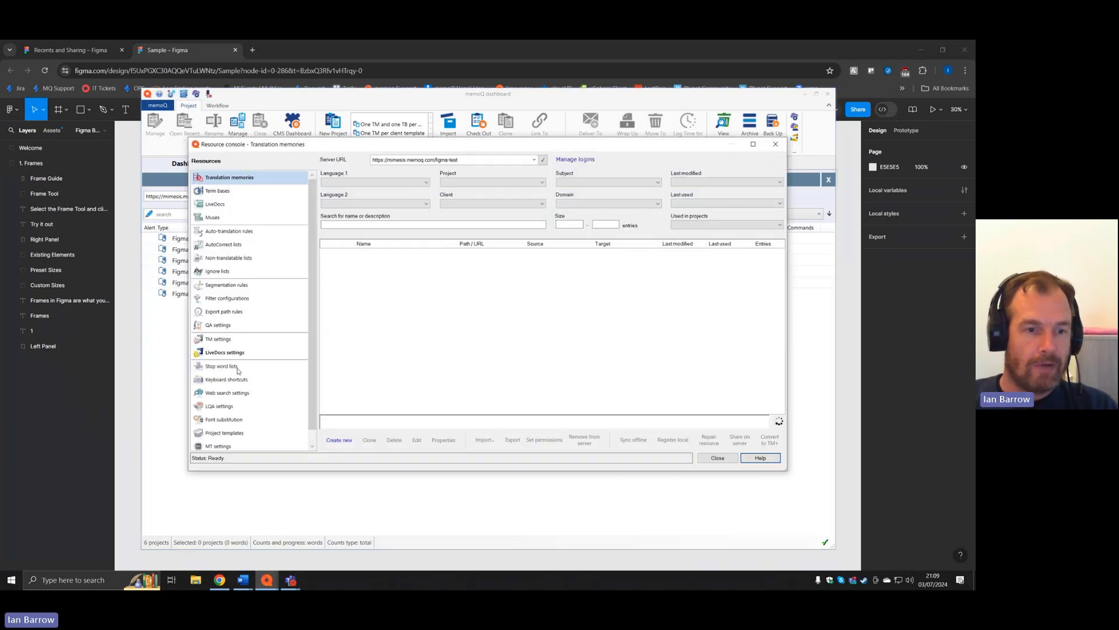
pyautogui.click(225, 433)
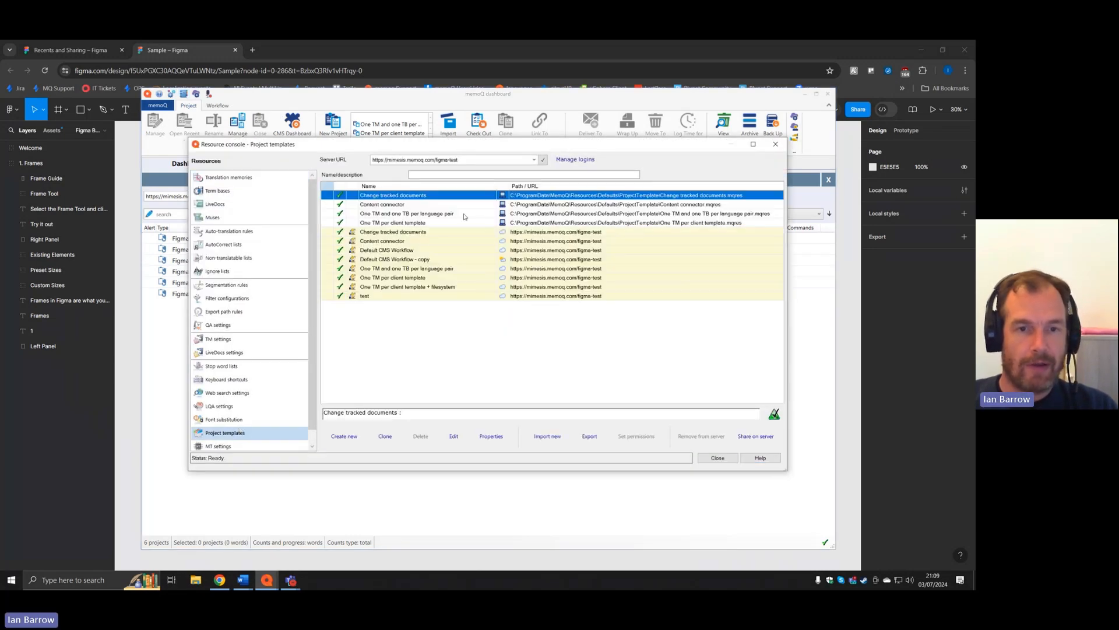
pyautogui.click(412, 260)
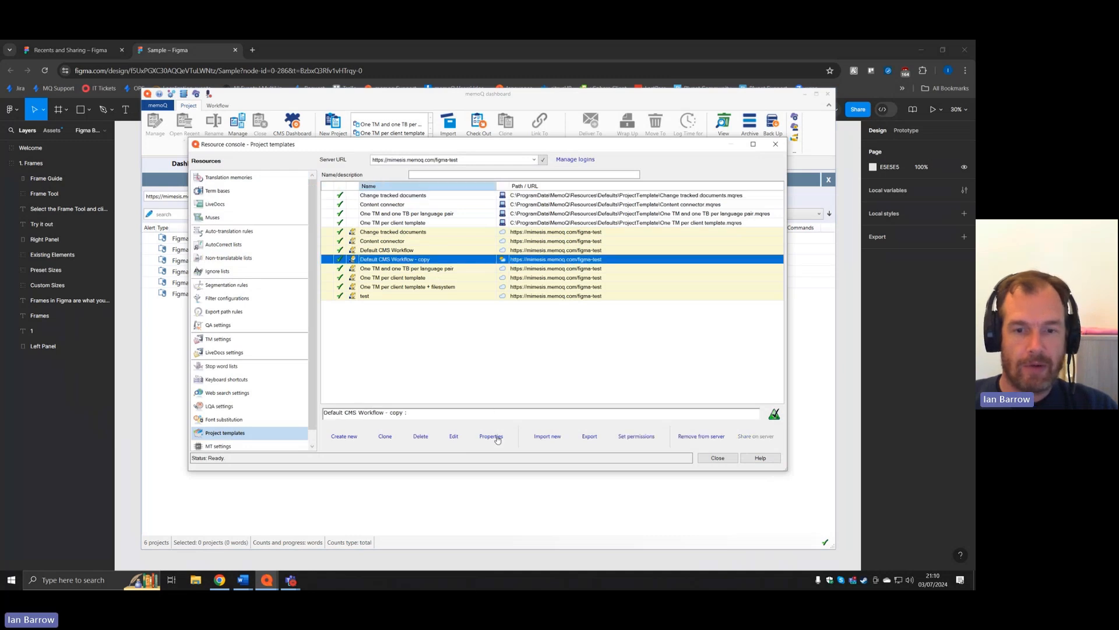
pyautogui.click(456, 438)
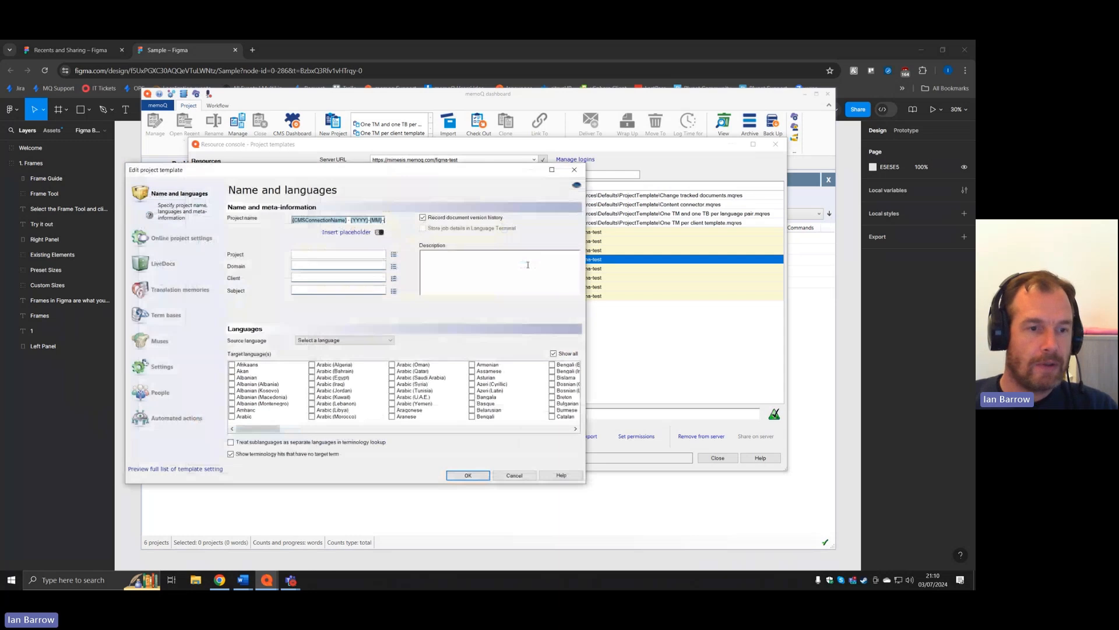
pyautogui.click(170, 366)
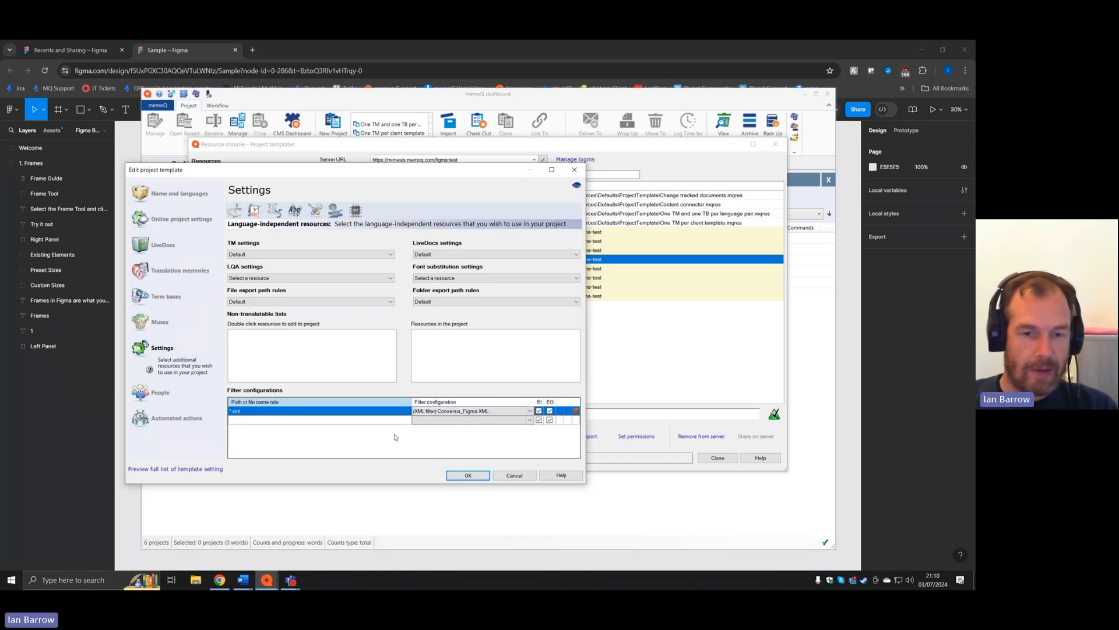
pyautogui.click(474, 478)
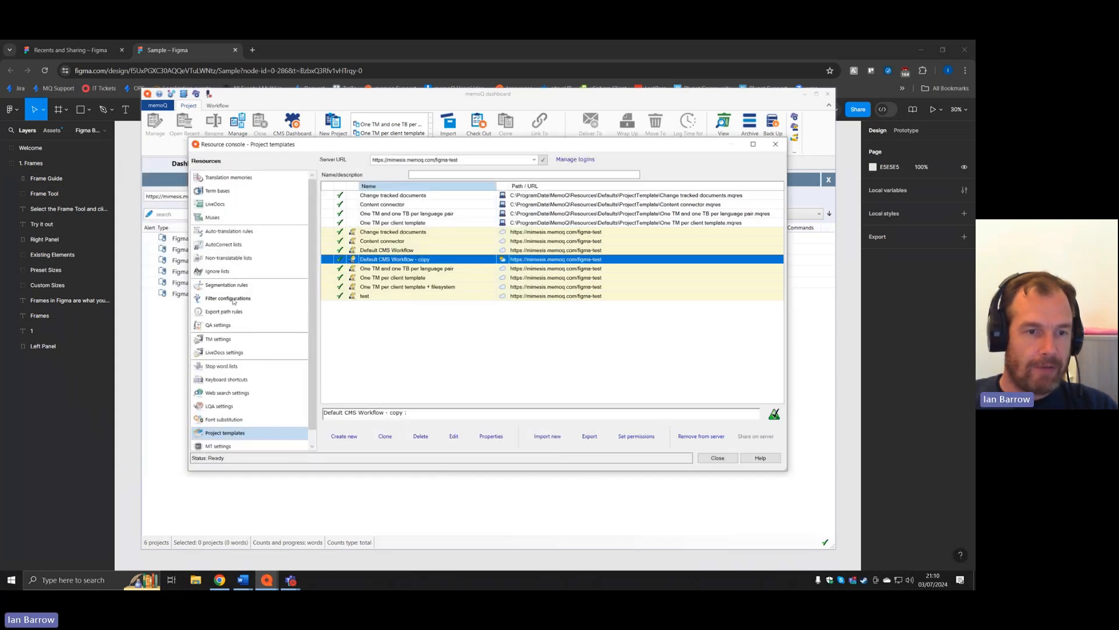
# - Open the Conversis_Figma XML filter configuration for editing and show its tags and attributes
pyautogui.click(231, 298)
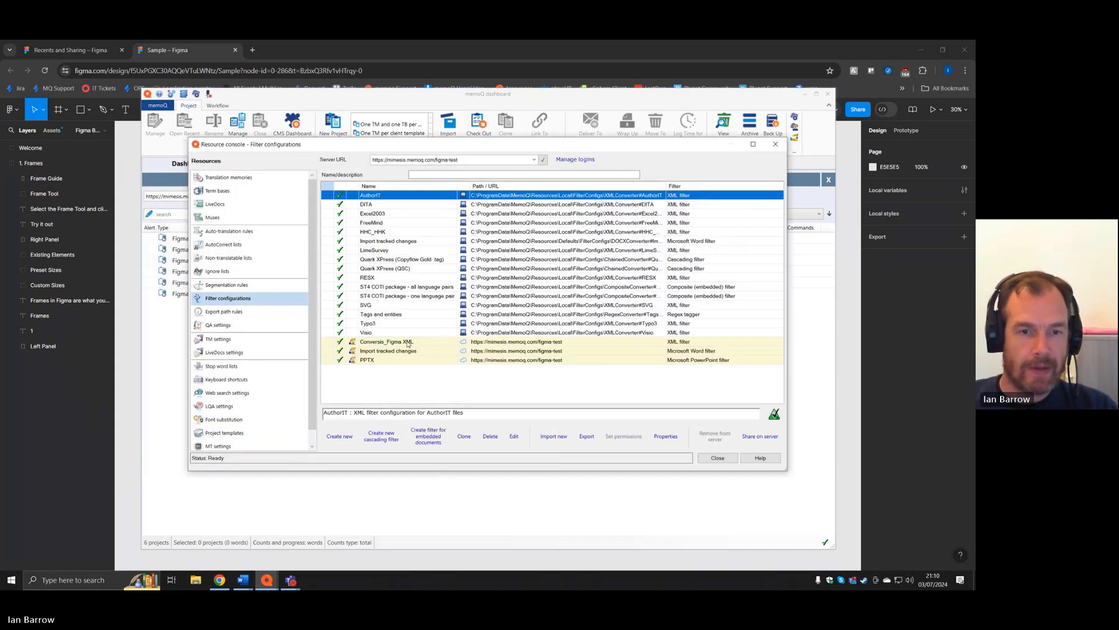
pyautogui.click(411, 344)
pyautogui.click(515, 436)
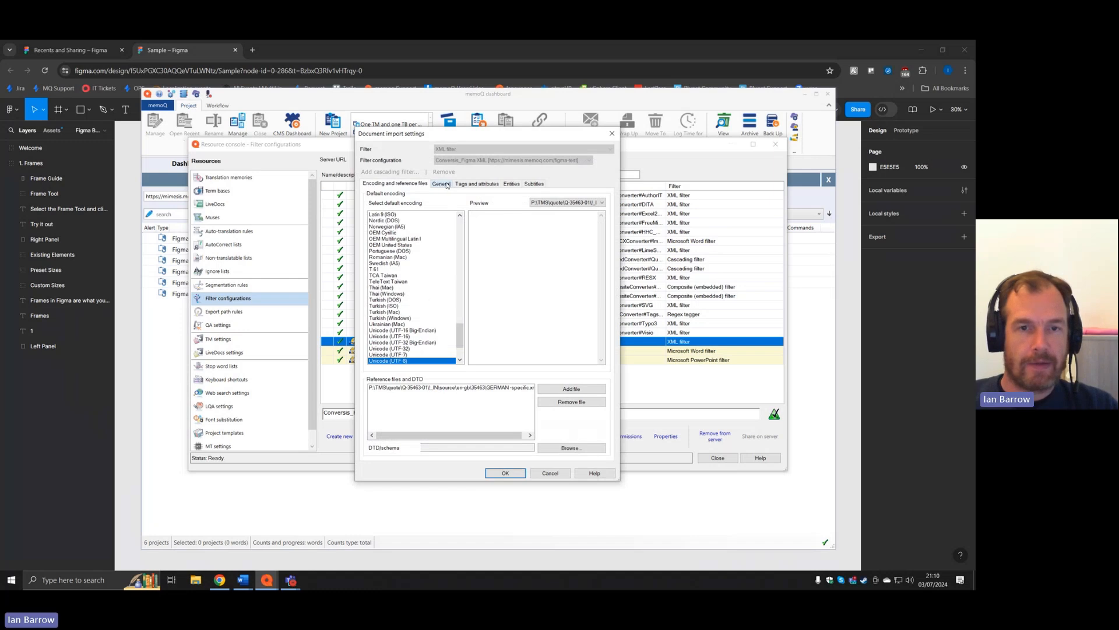
pyautogui.click(478, 186)
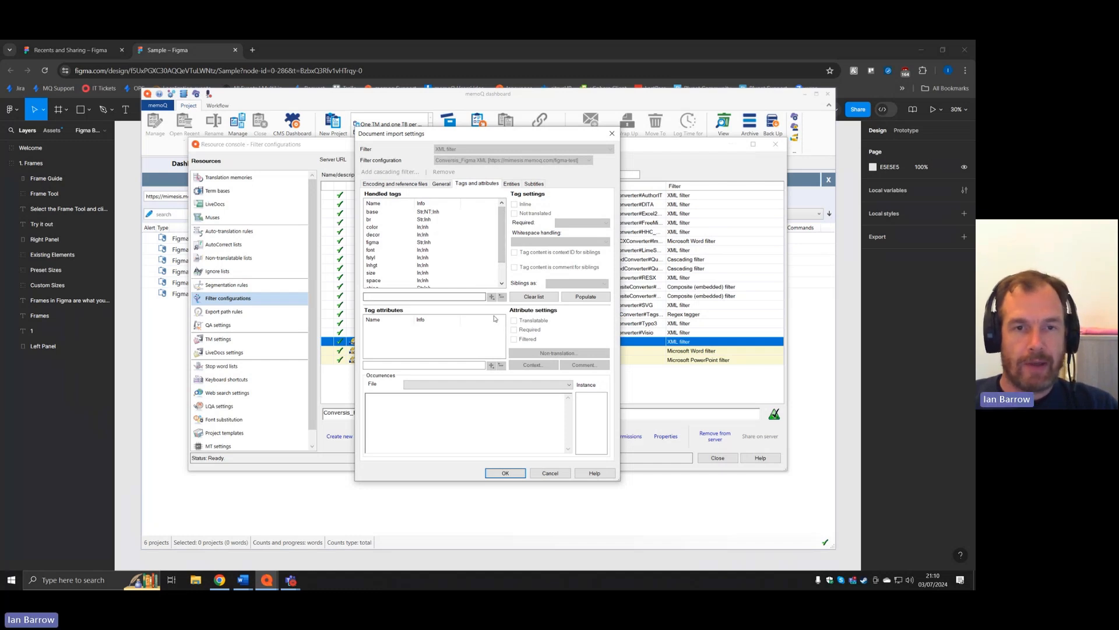
# - Examine the tag settings of the filter's handled tags, including br, color, font, lnhgt, space and base
pyautogui.moveTo(503, 214)
pyautogui.mouseDown()
pyautogui.moveTo(503, 242)
pyautogui.moveTo(505, 213)
pyautogui.mouseUp()
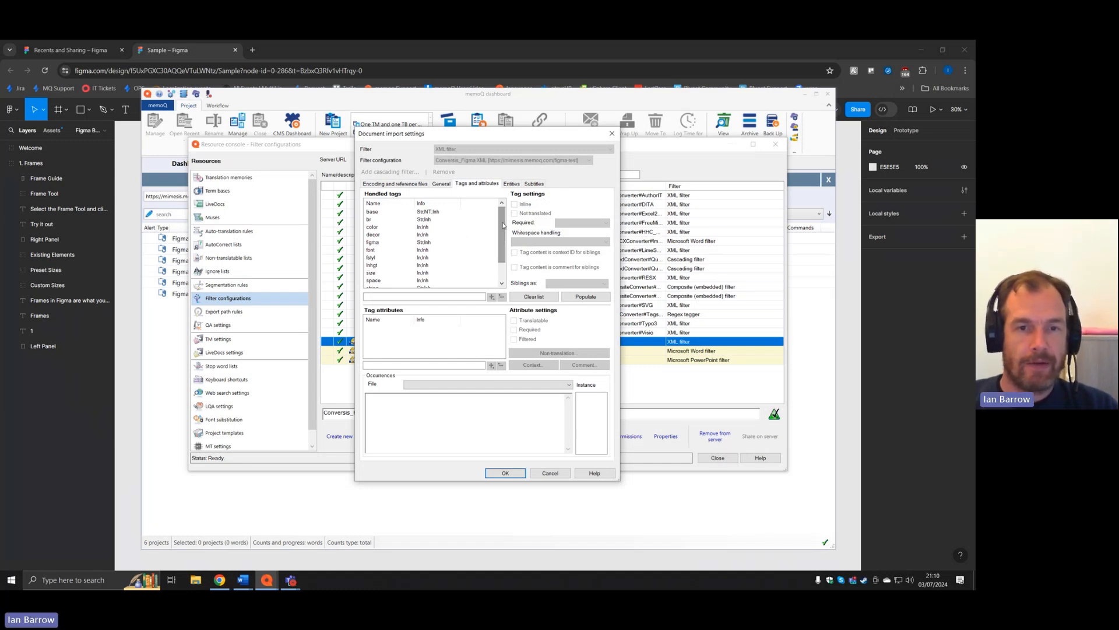
pyautogui.click(431, 221)
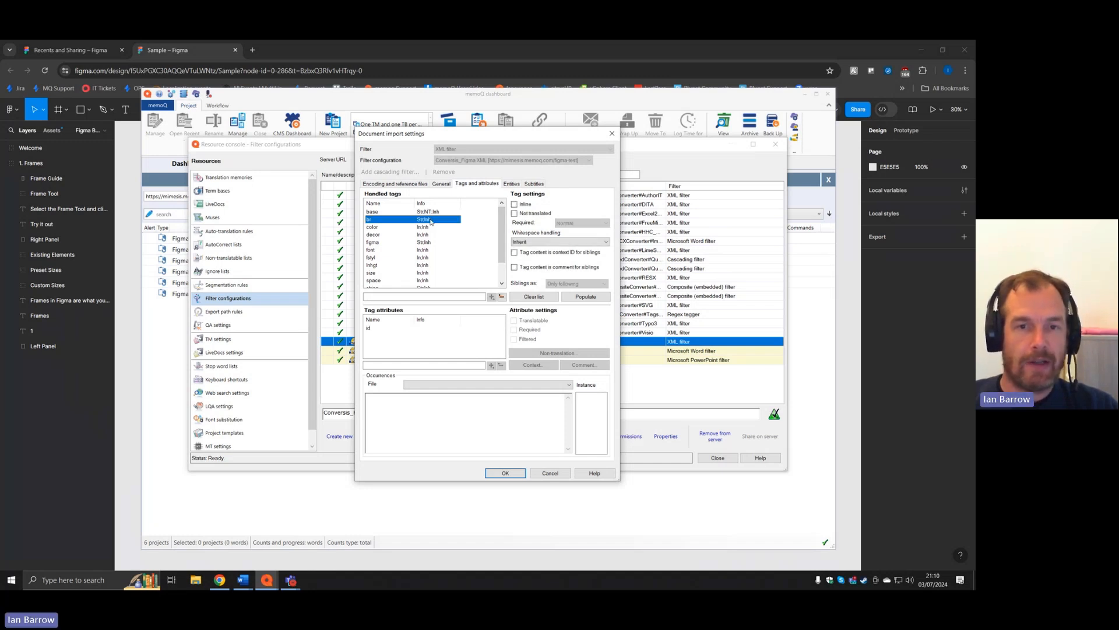
pyautogui.click(430, 227)
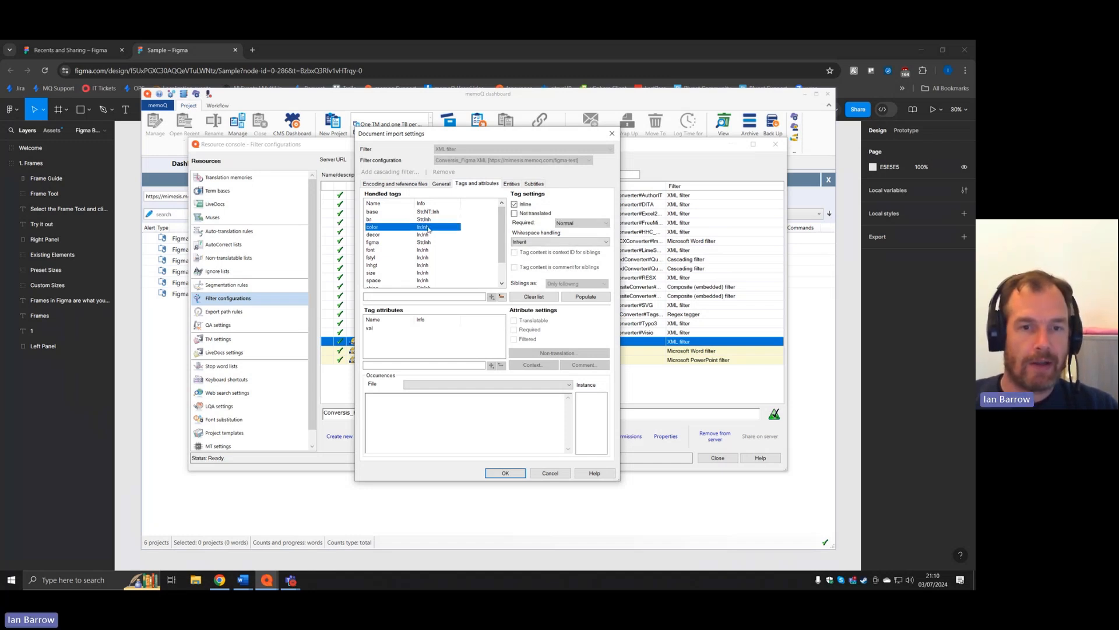
pyautogui.click(378, 250)
pyautogui.click(379, 265)
pyautogui.click(379, 282)
pyautogui.scroll(-1, 385, 260)
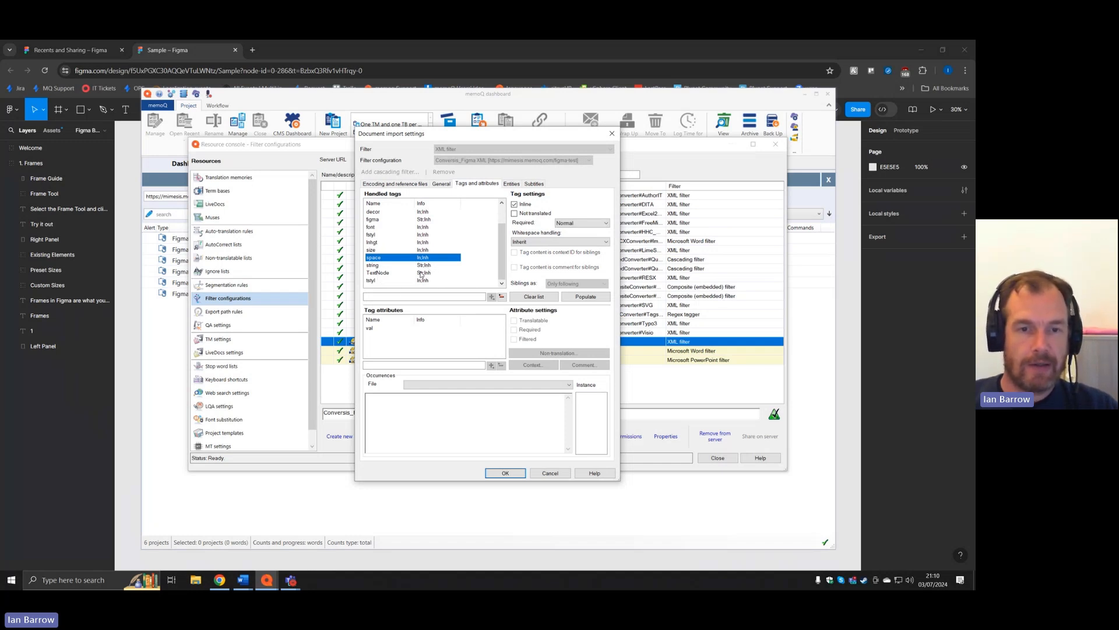
pyautogui.scroll(1, 402, 271)
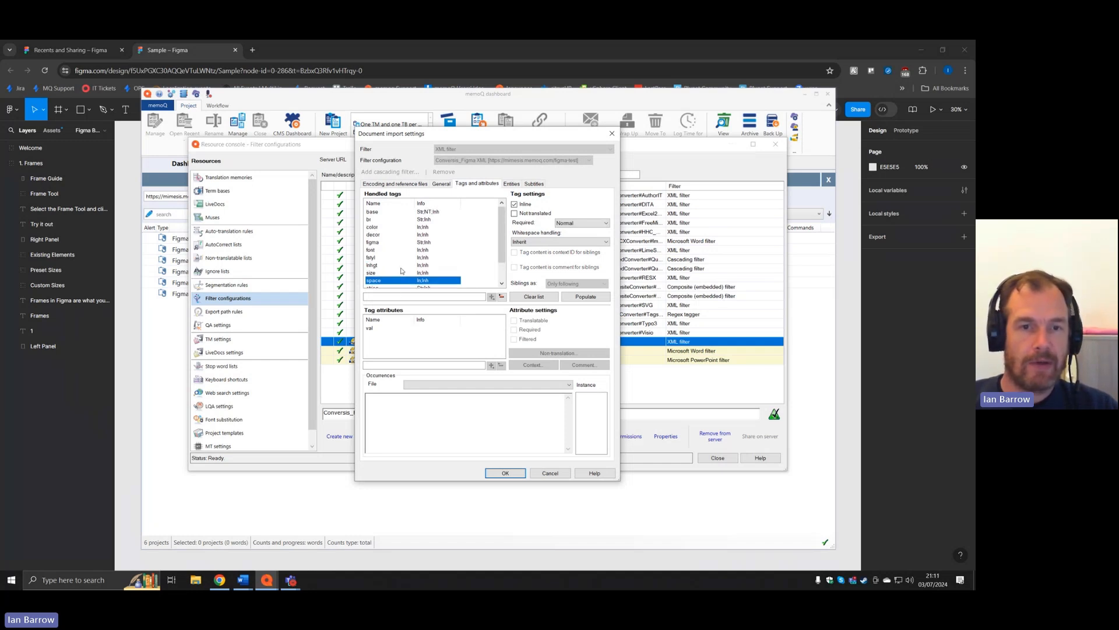
pyautogui.click(374, 213)
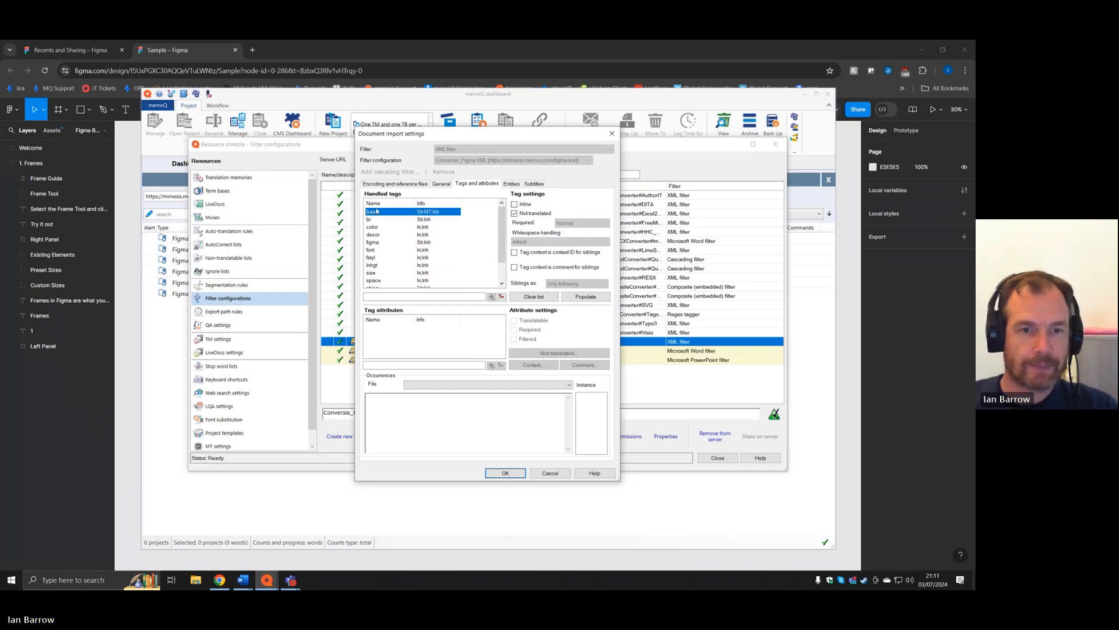
# - Close the Conversis_Figma XML filter configuration, discarding its unsaved changes, and switch back to the Figma Sample file in Chrome
pyautogui.click(550, 473)
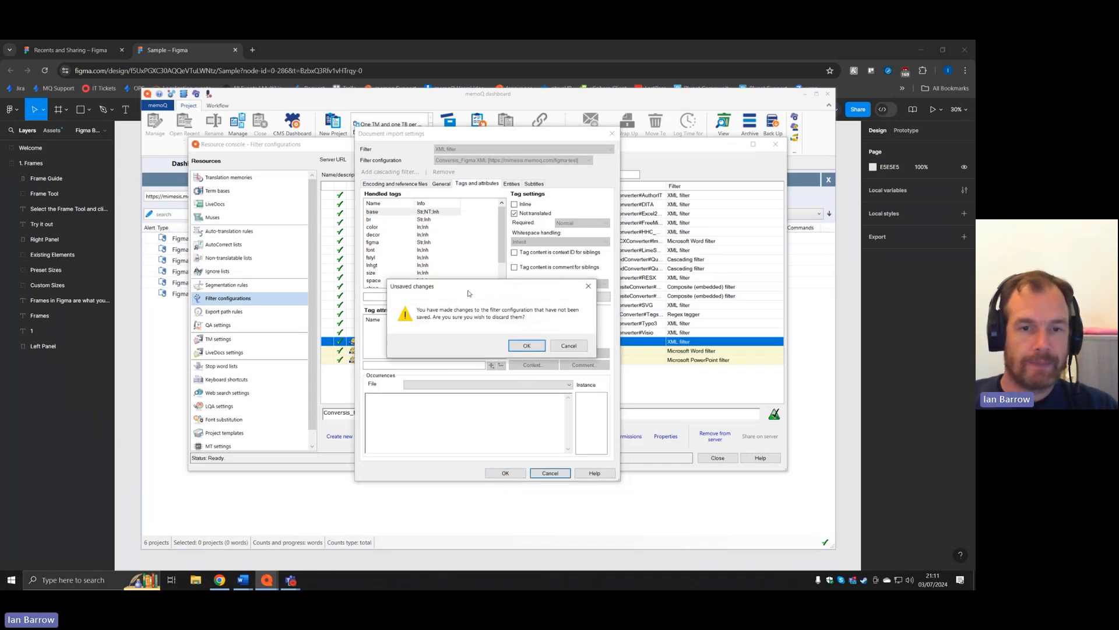
pyautogui.click(527, 346)
pyautogui.click(694, 55)
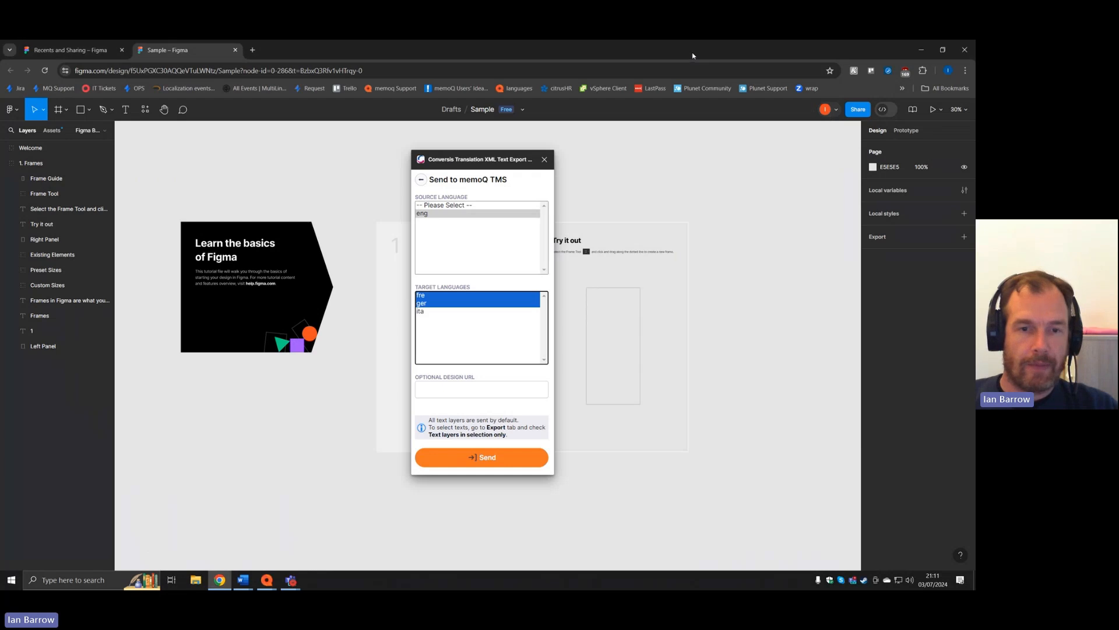
# - Send the text layers to memoQ TMS from eng into fre and ger, confirm the submission and close the Conversis plugin
pyautogui.click(495, 458)
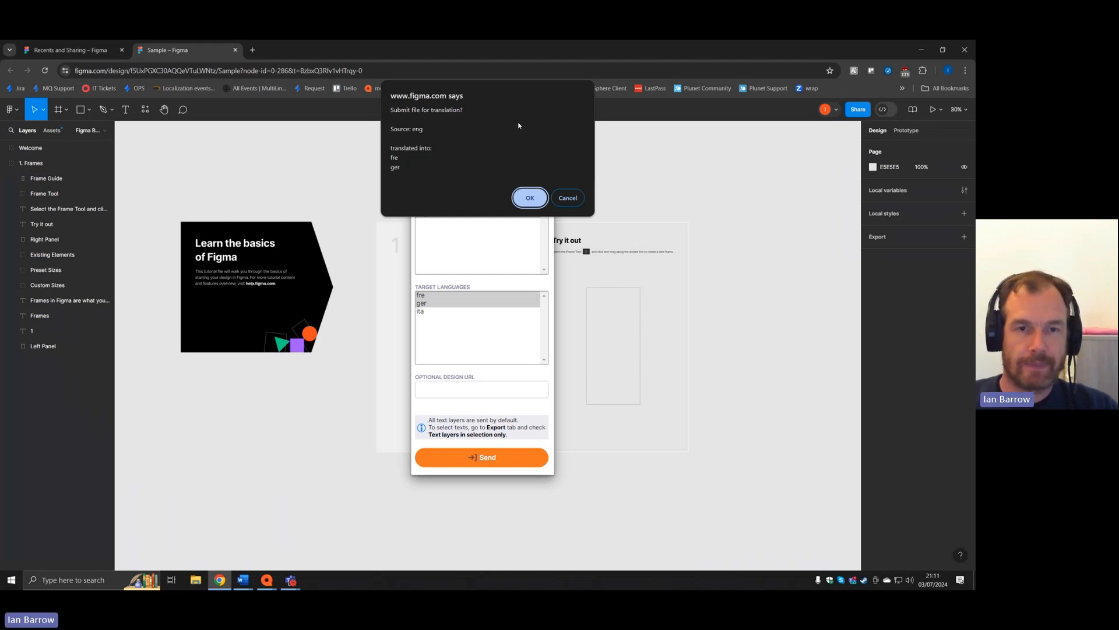
pyautogui.click(535, 202)
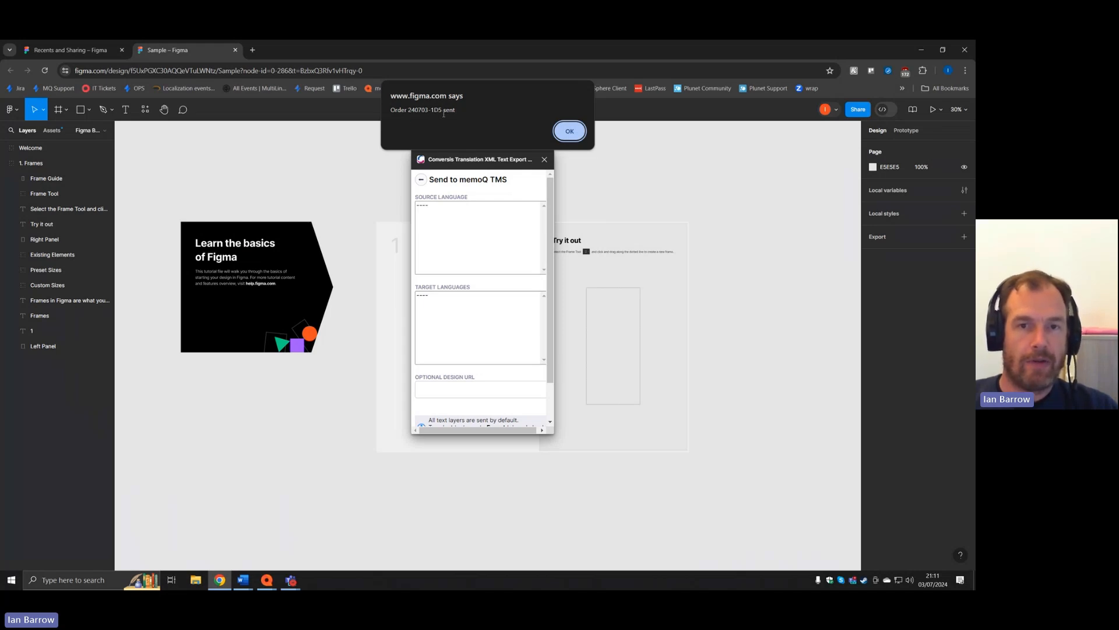
pyautogui.click(575, 134)
pyautogui.click(546, 163)
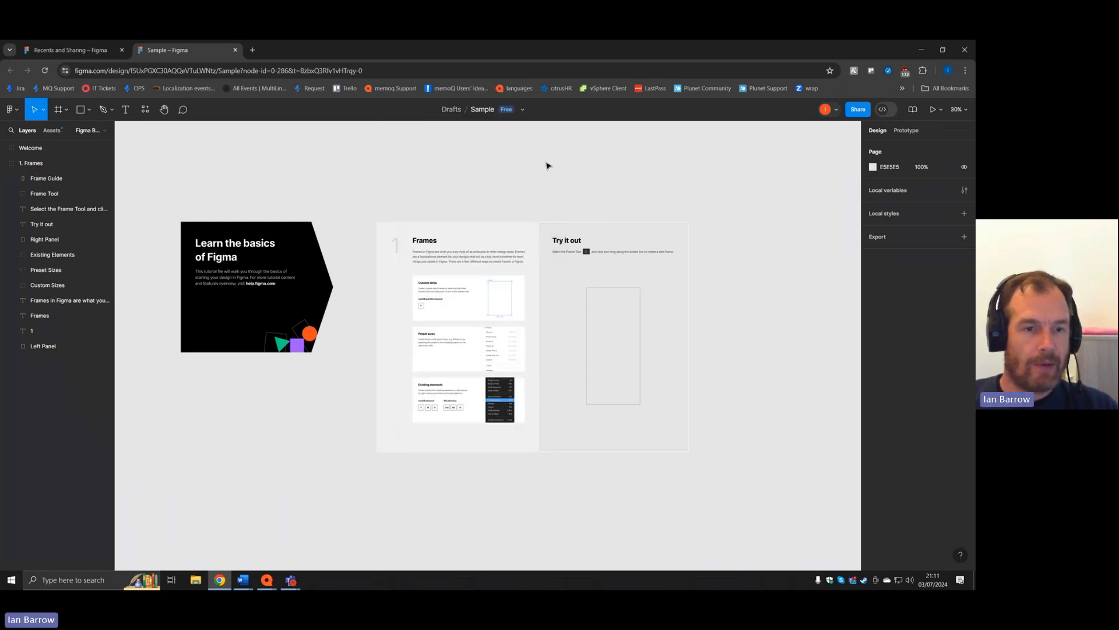
# - Switch to memoQ, load the orders of all CMS connections in the CMS dashboard and expand the new Sample order
pyautogui.click(269, 580)
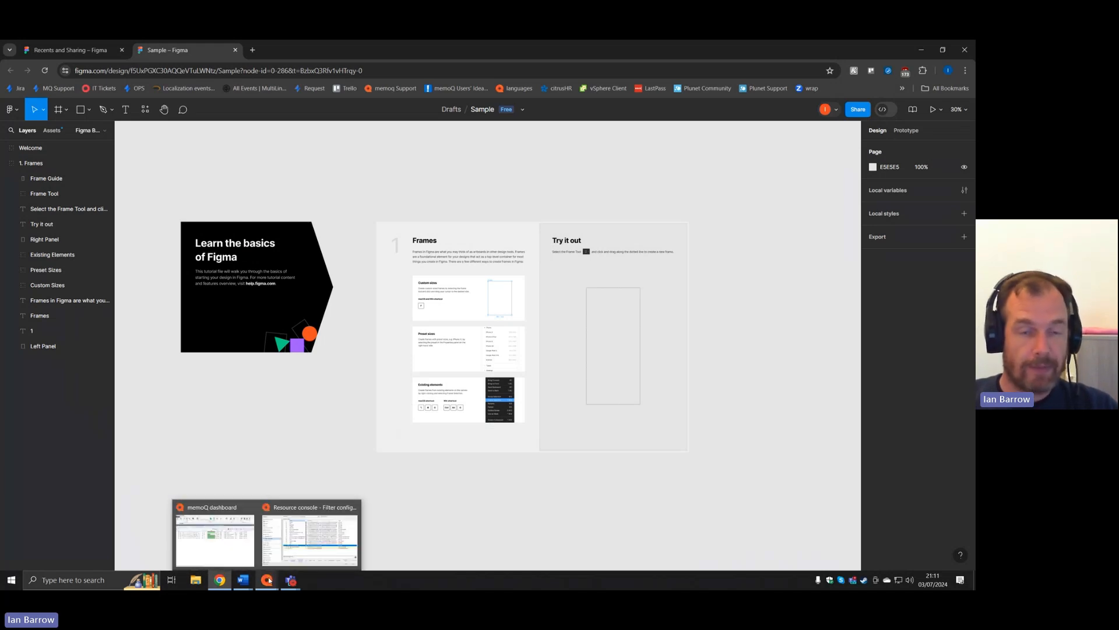
pyautogui.click(224, 532)
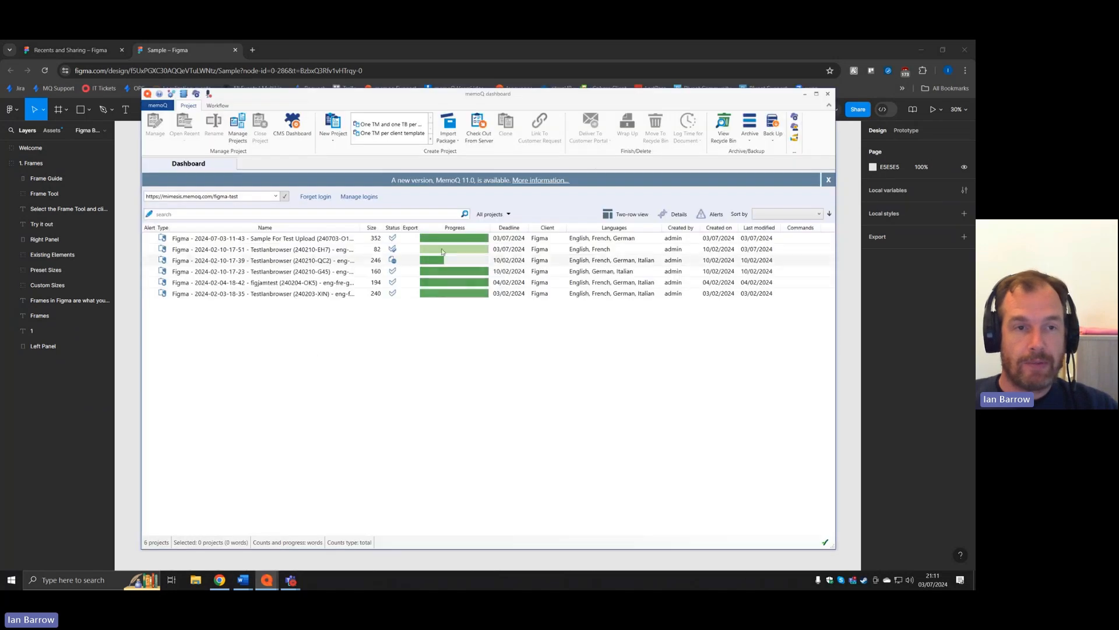
pyautogui.click(294, 125)
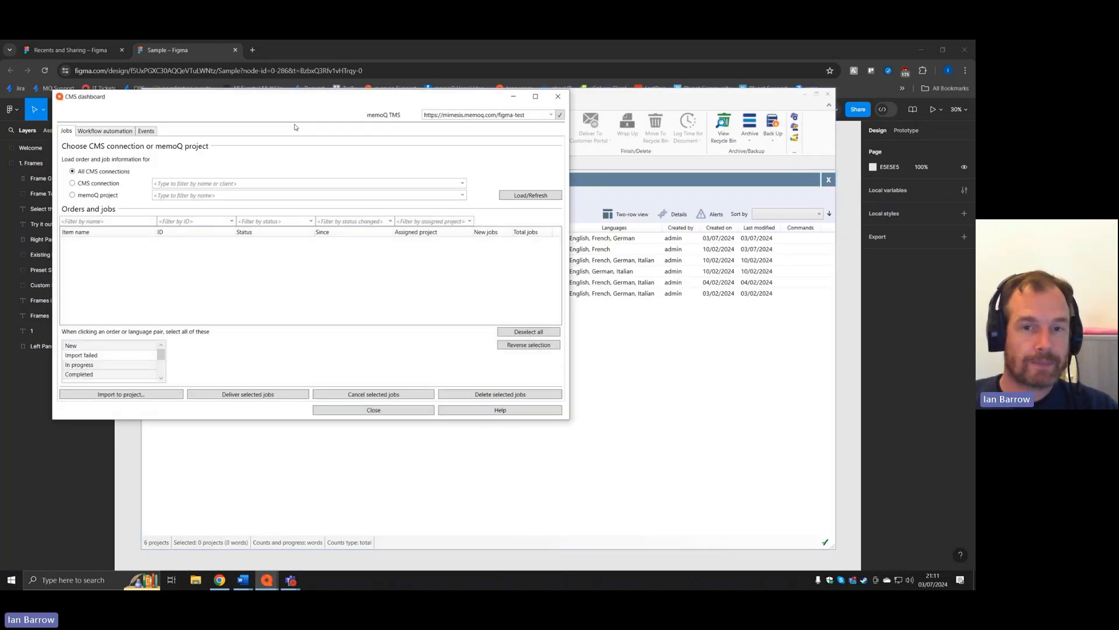
pyautogui.click(535, 198)
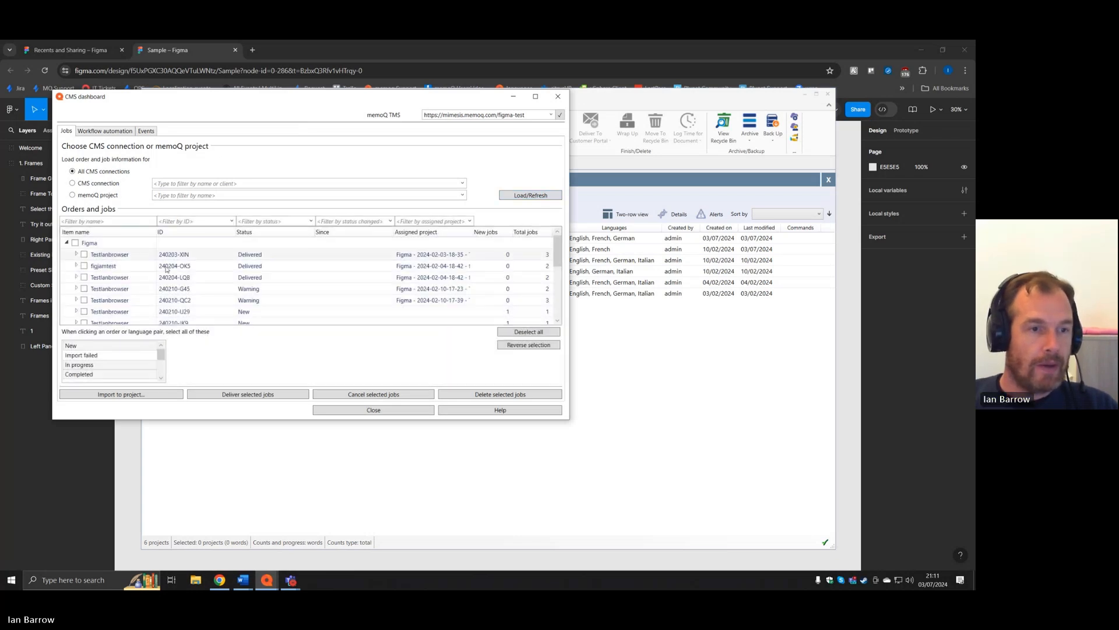
pyautogui.scroll(-1, 217, 240)
pyautogui.scroll(-3, 218, 241)
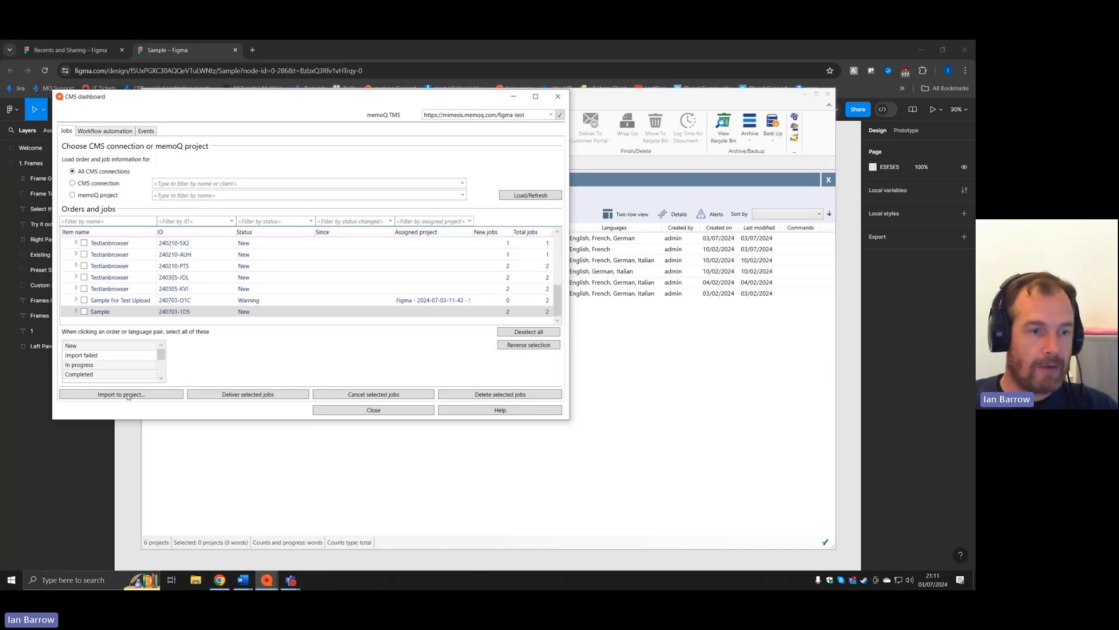
pyautogui.click(75, 312)
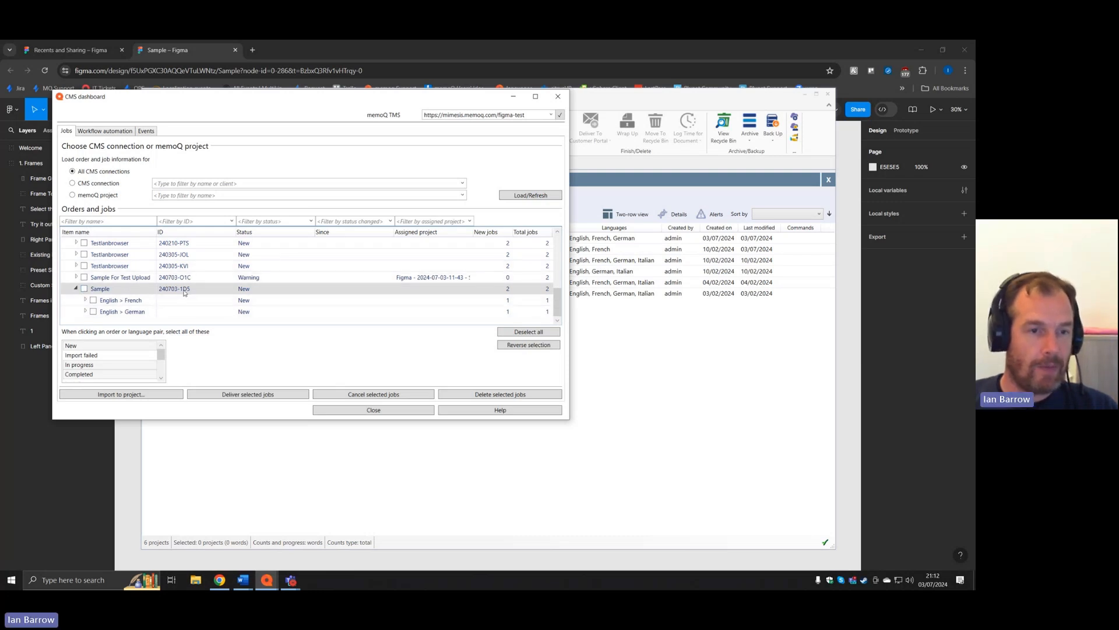
# - Select the Sample order with its English > French and English > German jobs and start importing it to a project
pyautogui.click(157, 399)
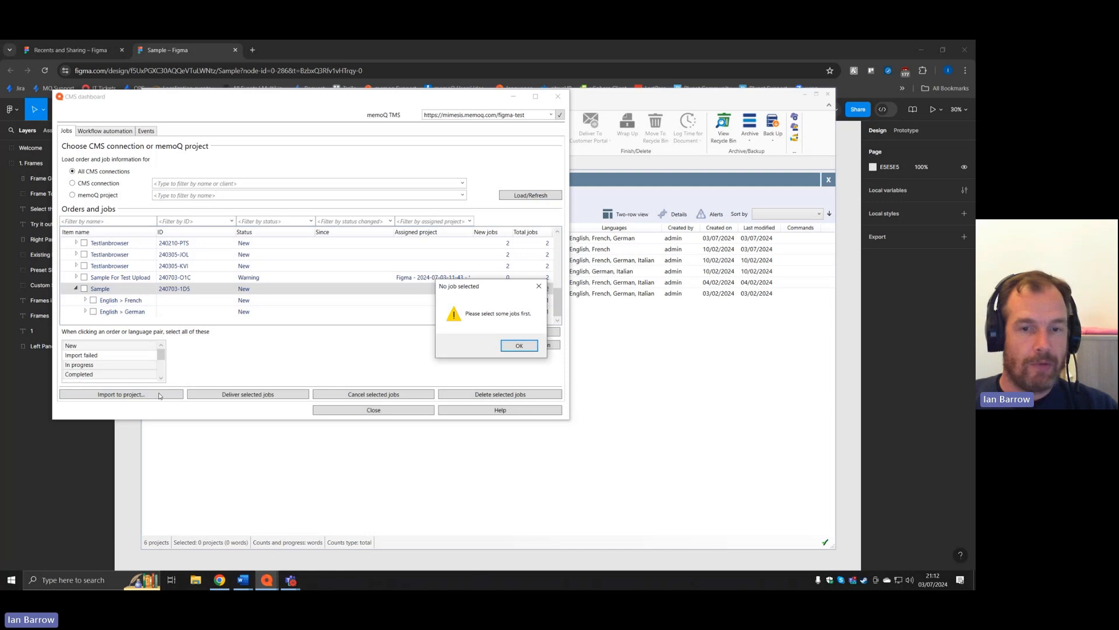
pyautogui.click(520, 346)
pyautogui.click(84, 289)
pyautogui.click(117, 394)
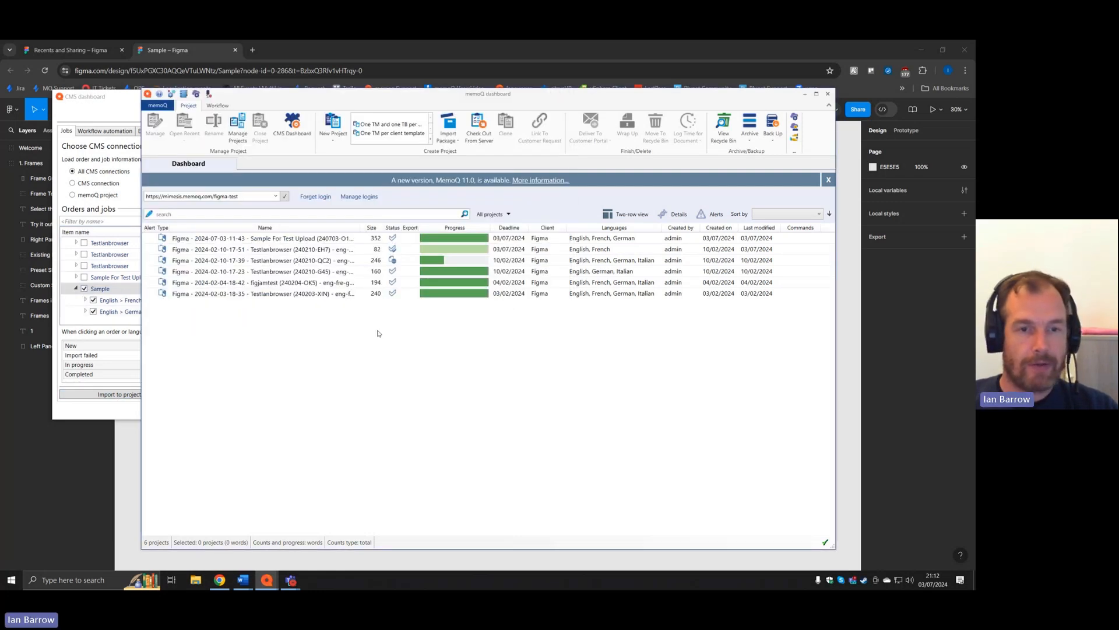
# - Create the project from the selected Sample jobs using the Default CMS Workflow - copy template
pyautogui.click(249, 323)
pyautogui.scroll(-5, 397, 185)
pyautogui.click(250, 323)
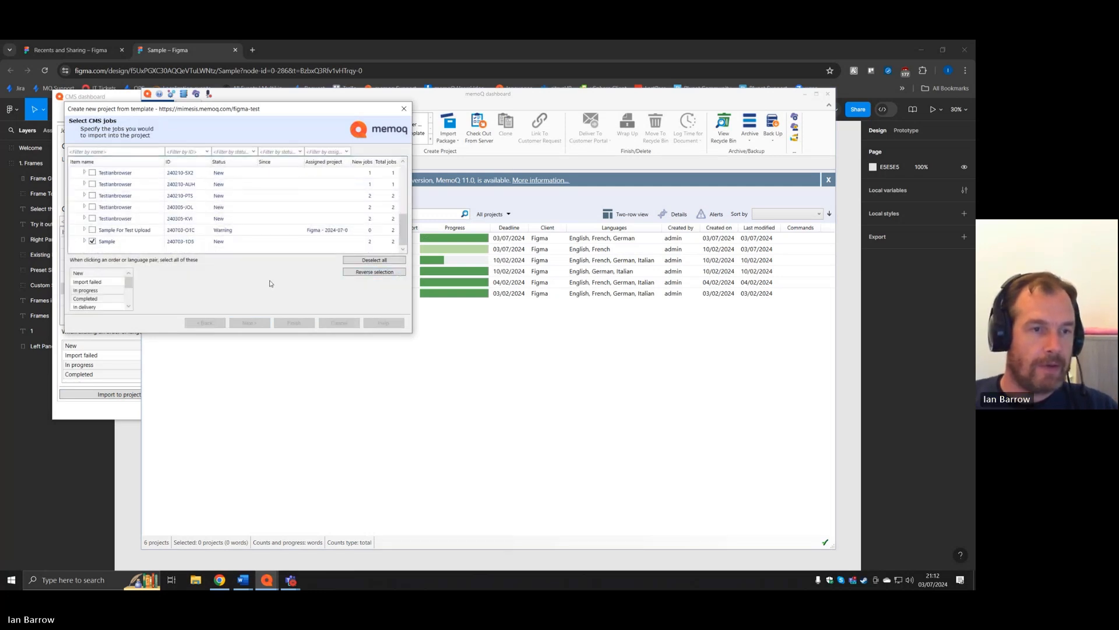
pyautogui.click(224, 153)
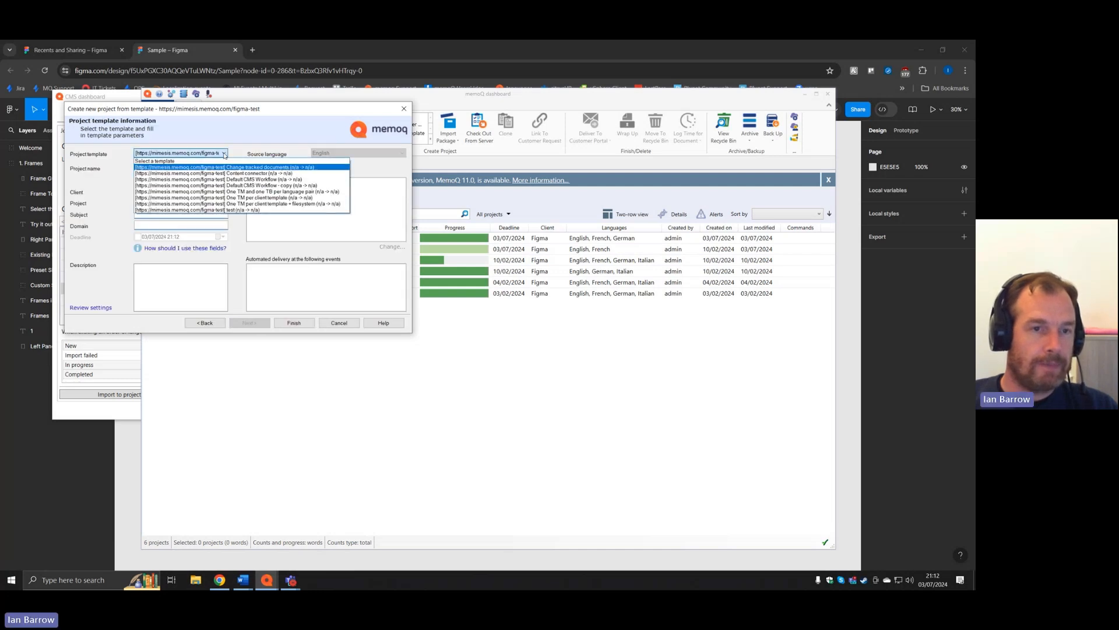
pyautogui.click(169, 184)
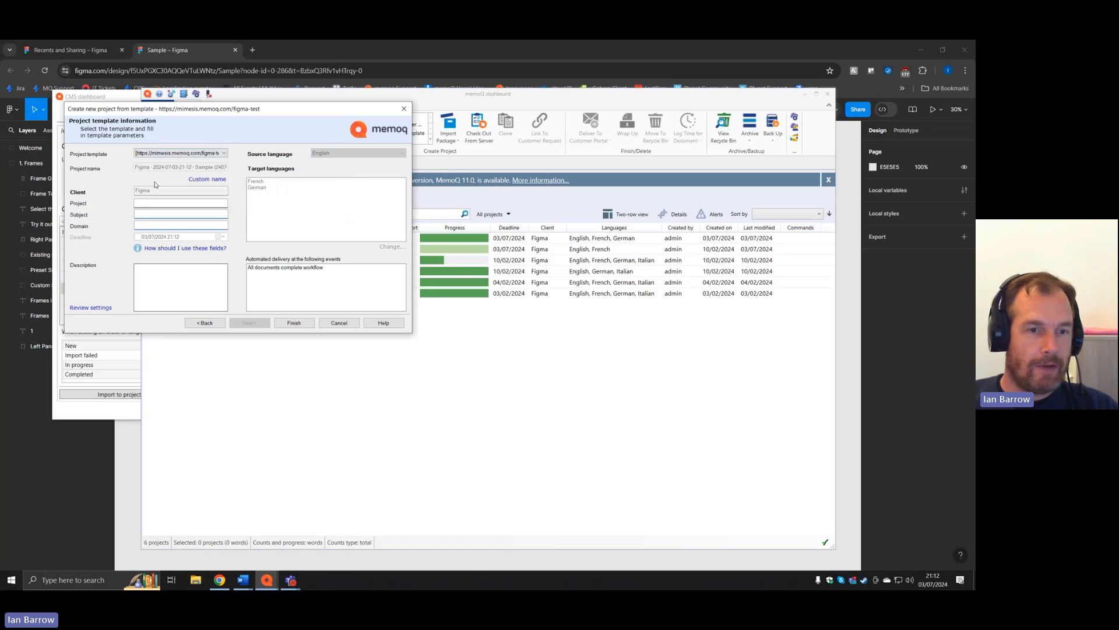
pyautogui.click(293, 324)
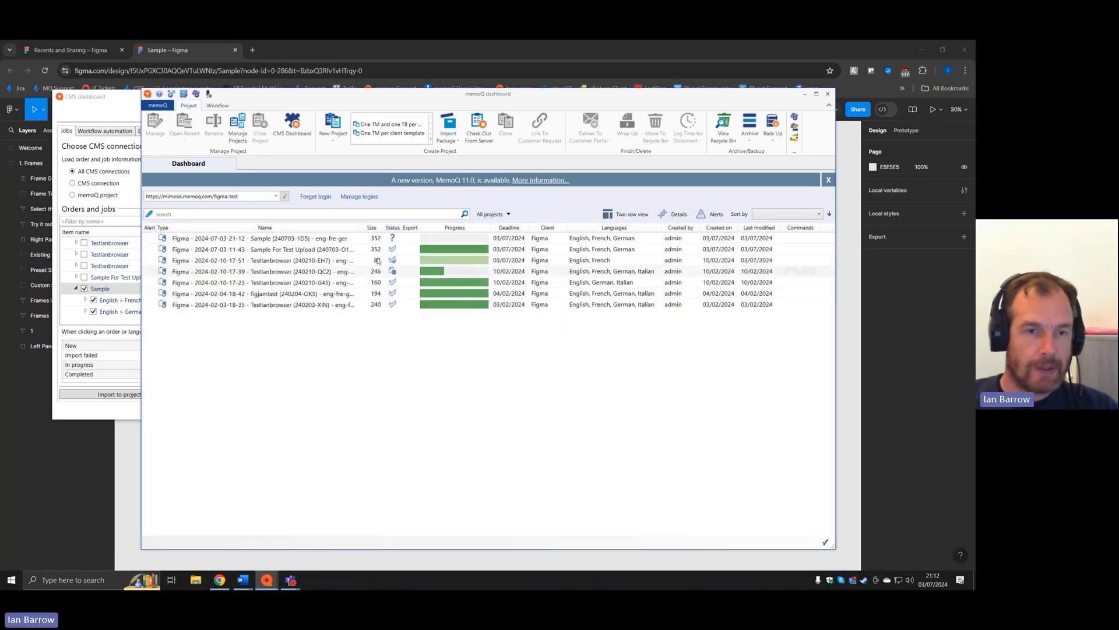
# - Check out a local copy of the new Sample project, view its French Sample.xml in the translation editor and close it
pyautogui.doubleClick(355, 238)
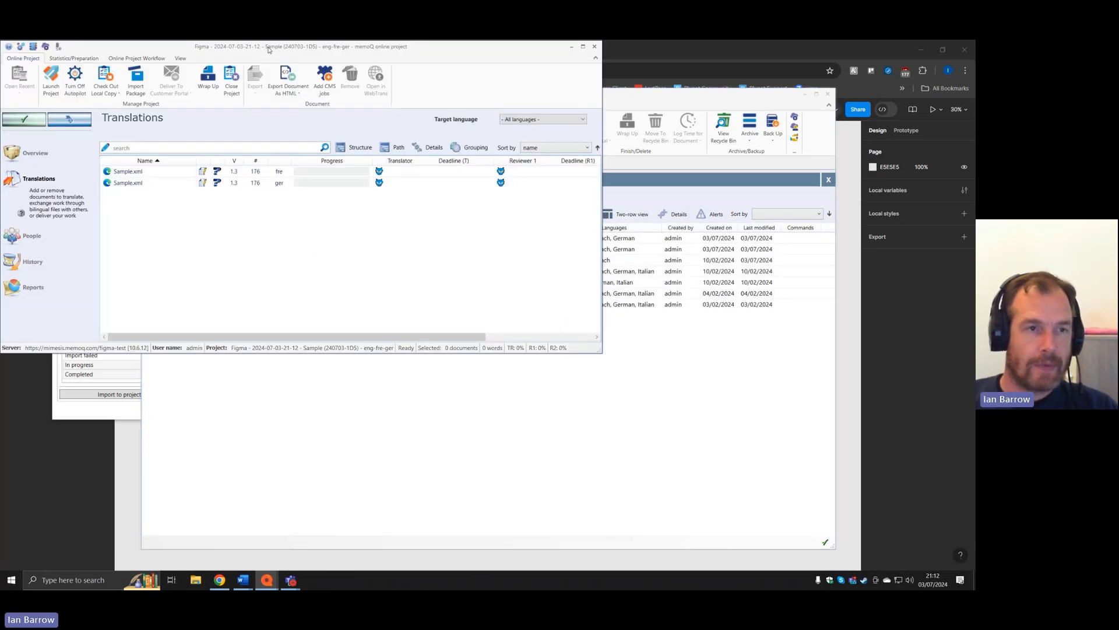
pyautogui.moveTo(268, 50); pyautogui.dragTo(430, 134)
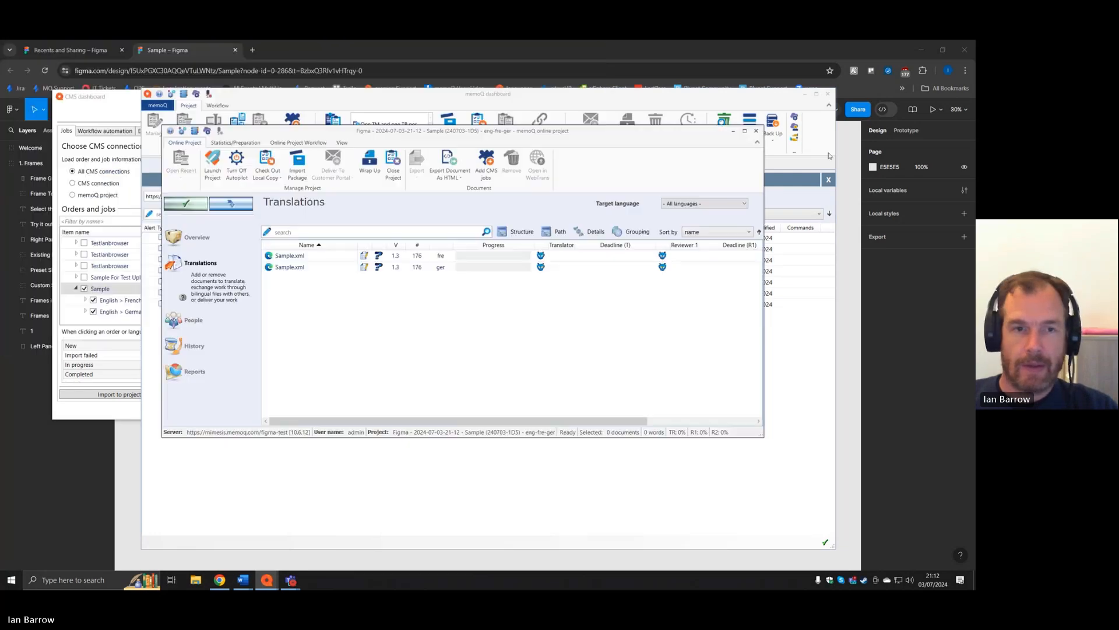
pyautogui.click(271, 162)
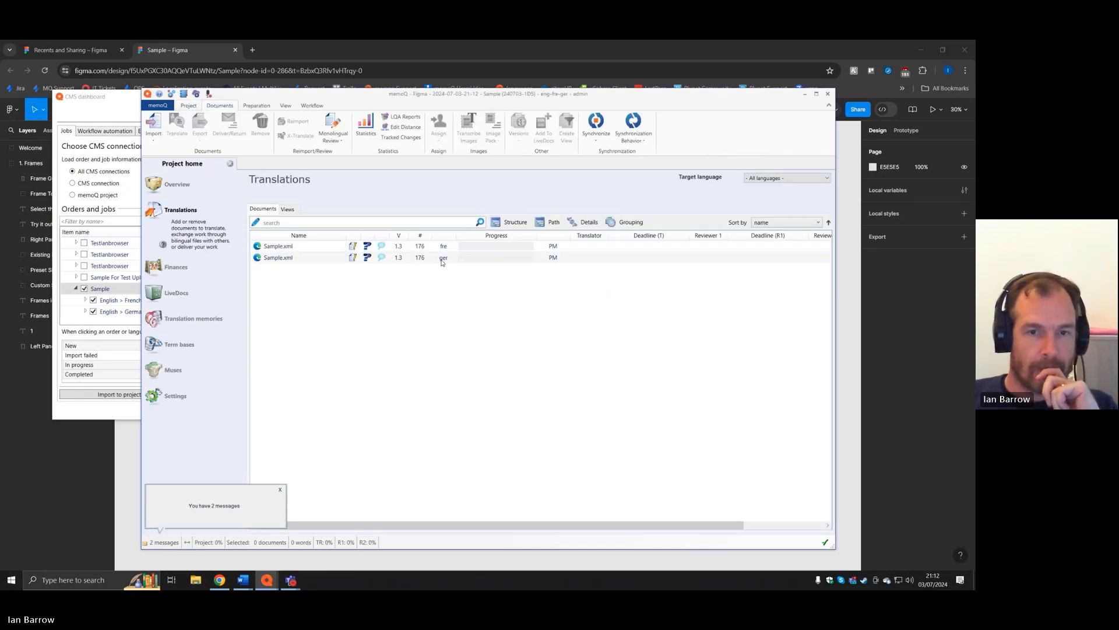
pyautogui.click(326, 248)
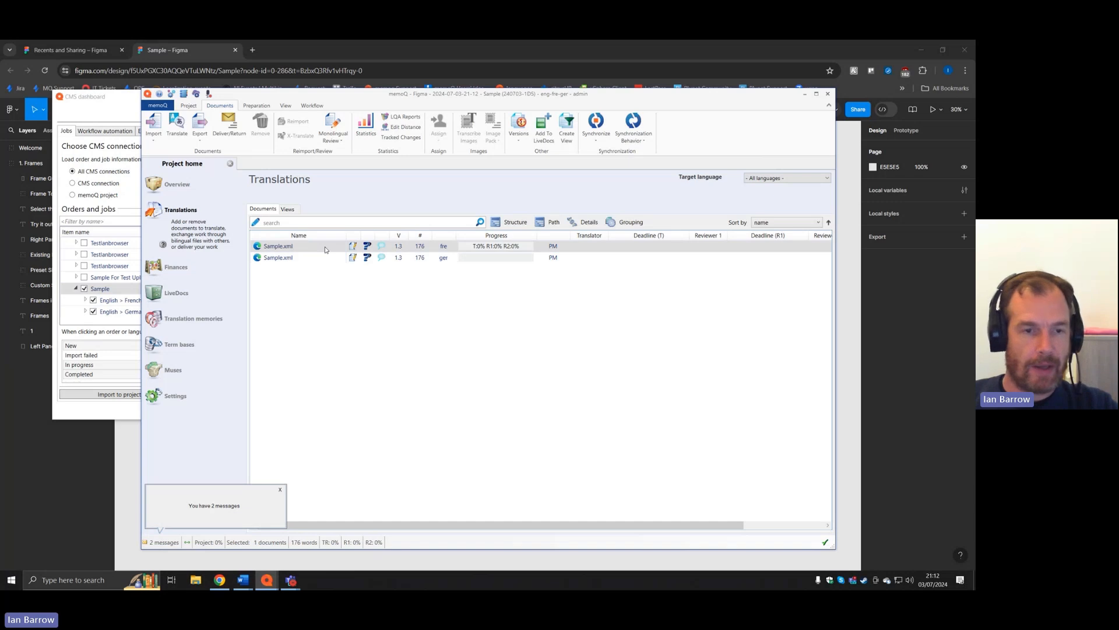
pyautogui.doubleClick(325, 250)
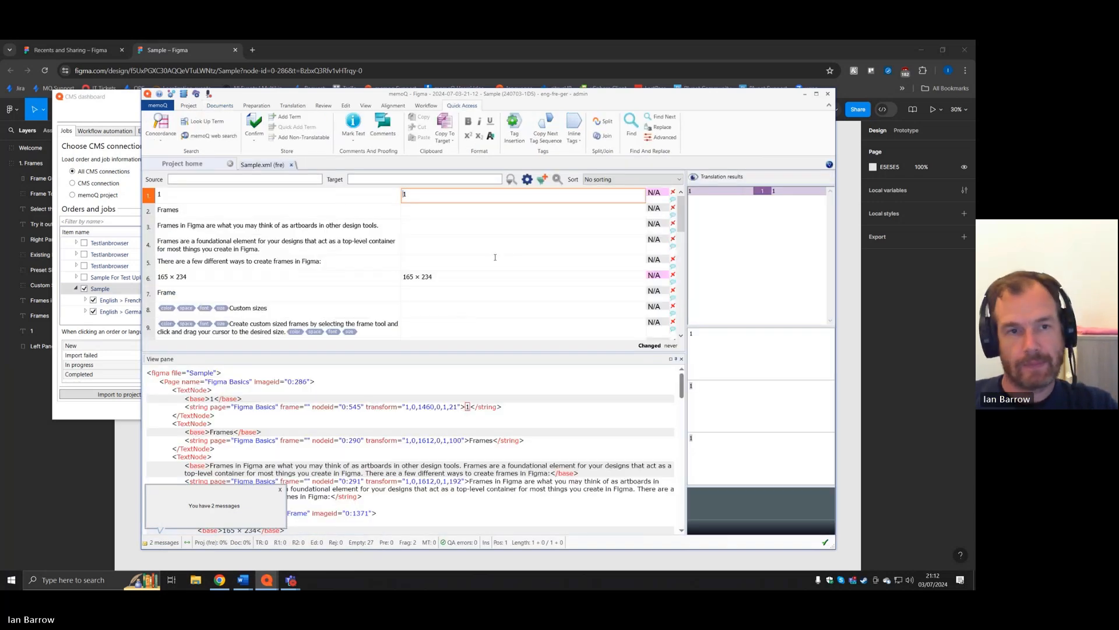
pyautogui.click(291, 165)
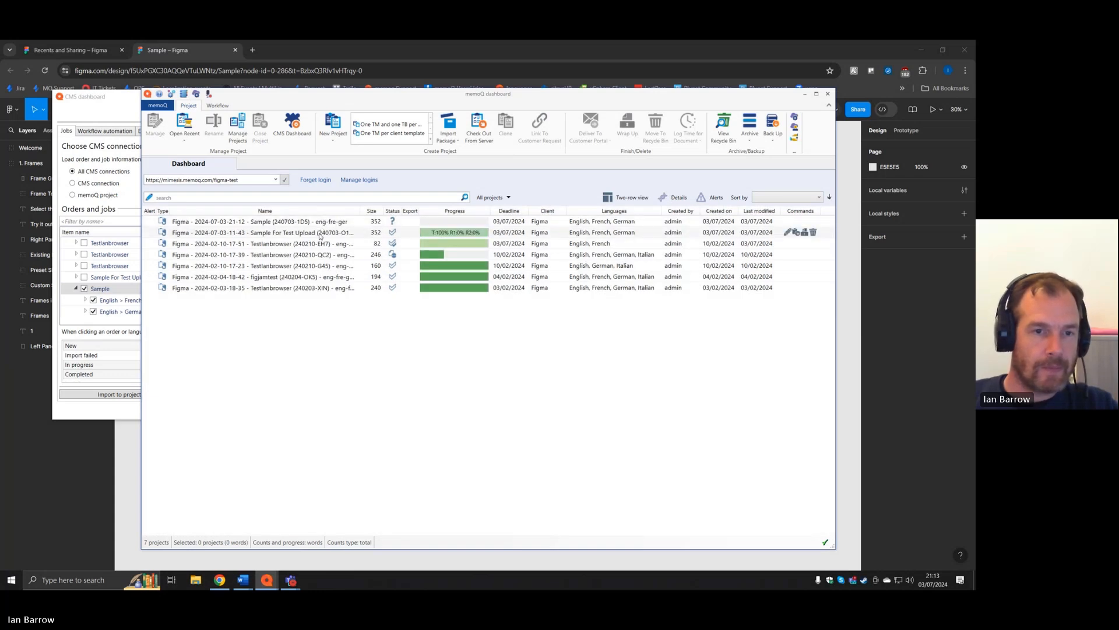
# - Check out the Sample For Test Upload project, inspect its French document and return to the project dashboard
pyautogui.doubleClick(320, 233)
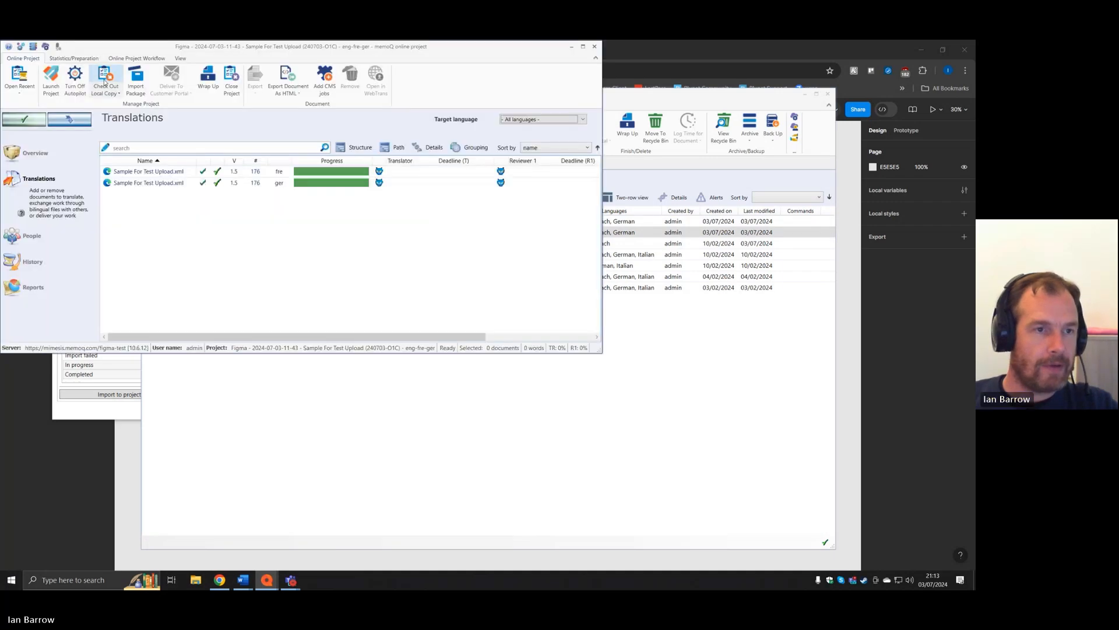
pyautogui.click(105, 84)
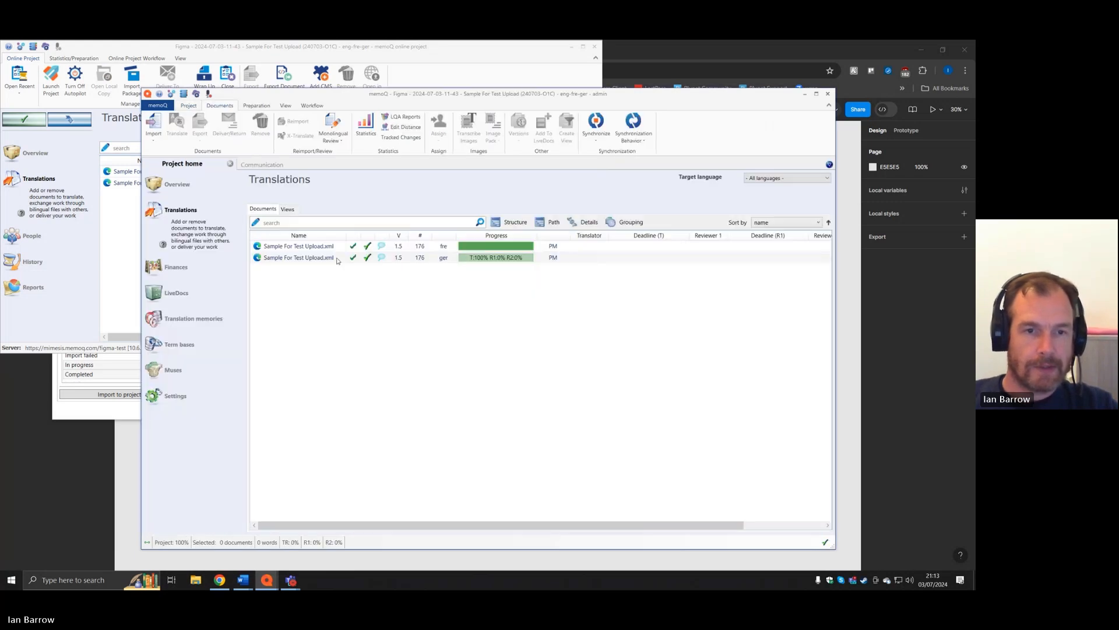
pyautogui.click(319, 248)
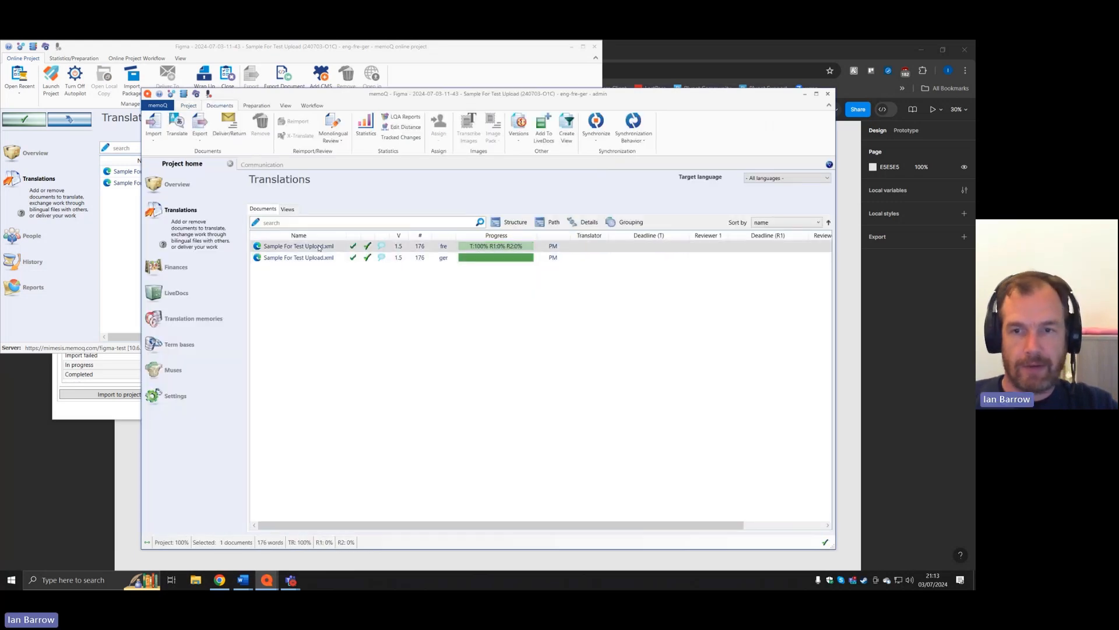
pyautogui.doubleClick(318, 247)
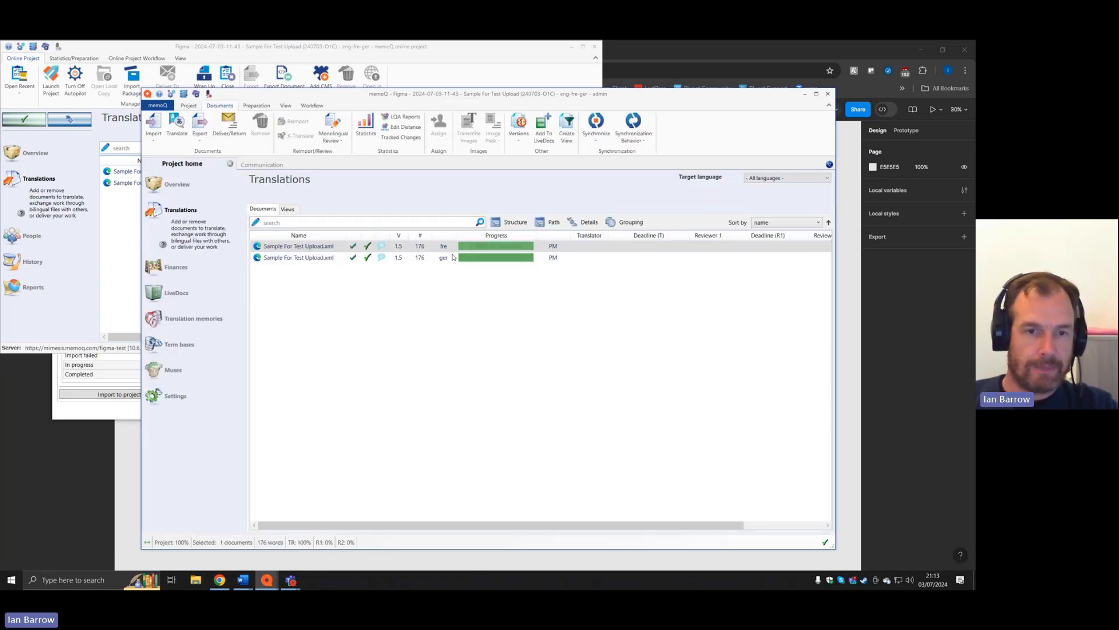
pyautogui.click(232, 165)
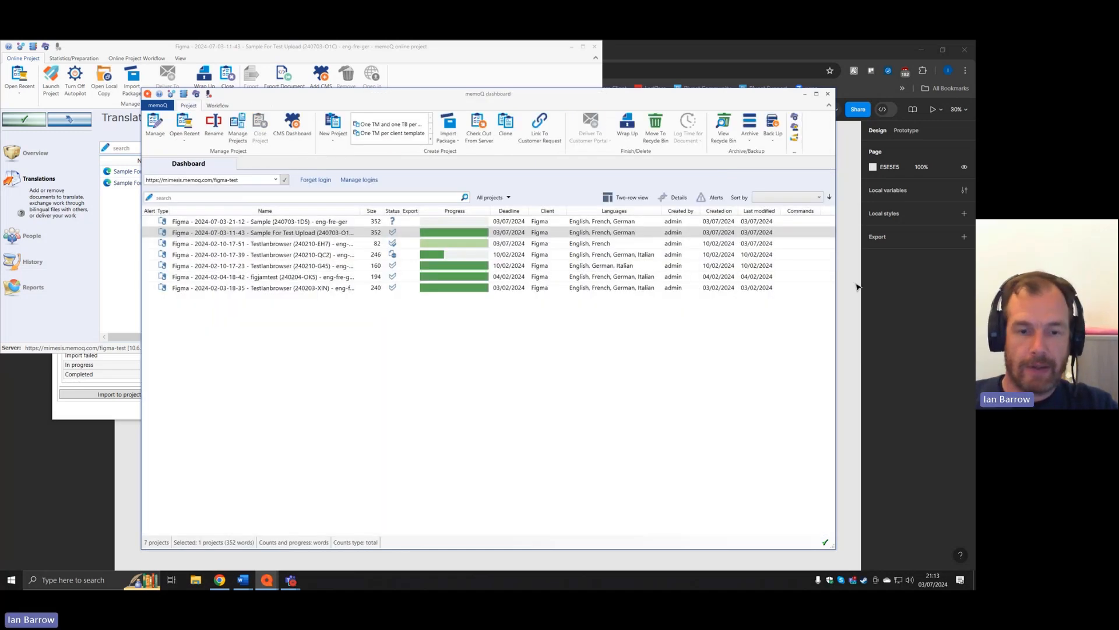
# - Review the document status in the Sample For Test Upload online project window, then close that window
pyautogui.click(860, 286)
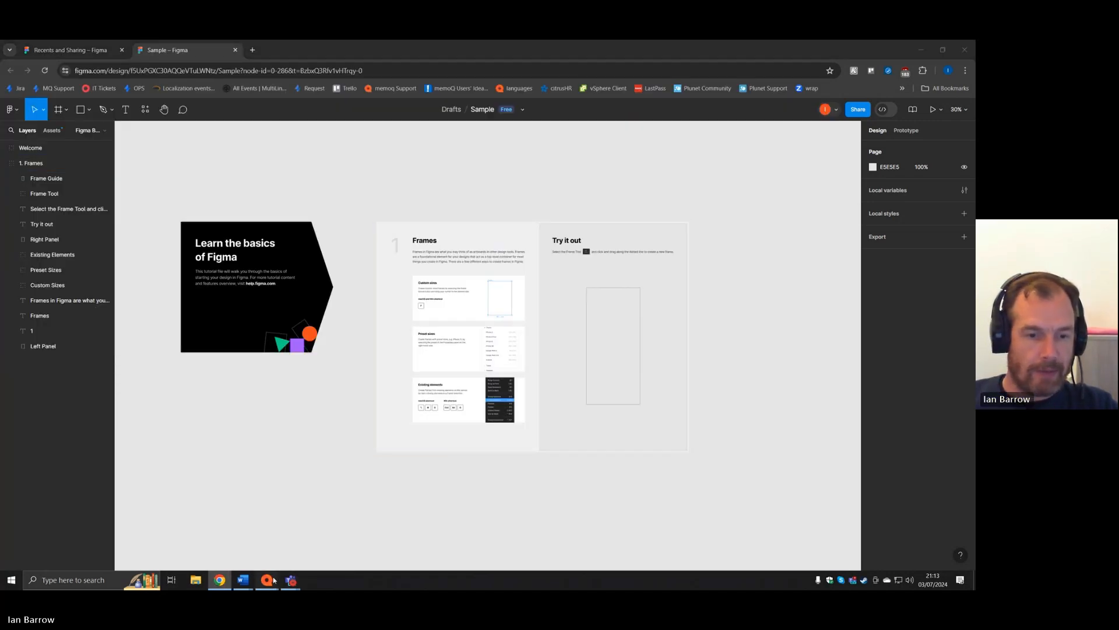
pyautogui.moveTo(266, 579)
pyautogui.click(459, 539)
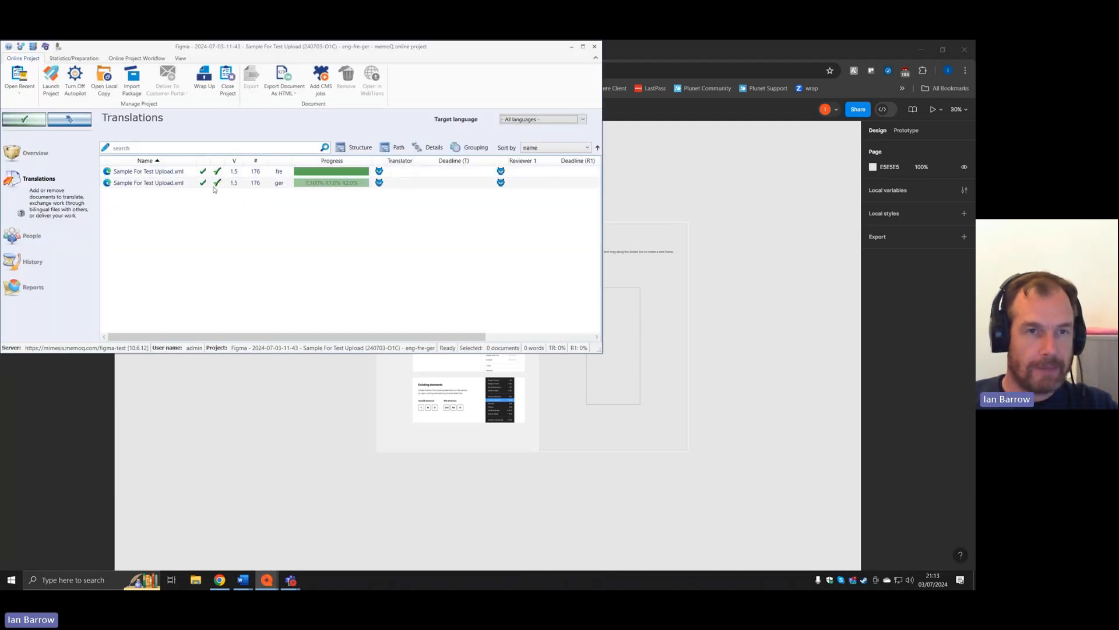
pyautogui.moveTo(340, 47); pyautogui.dragTo(486, 124)
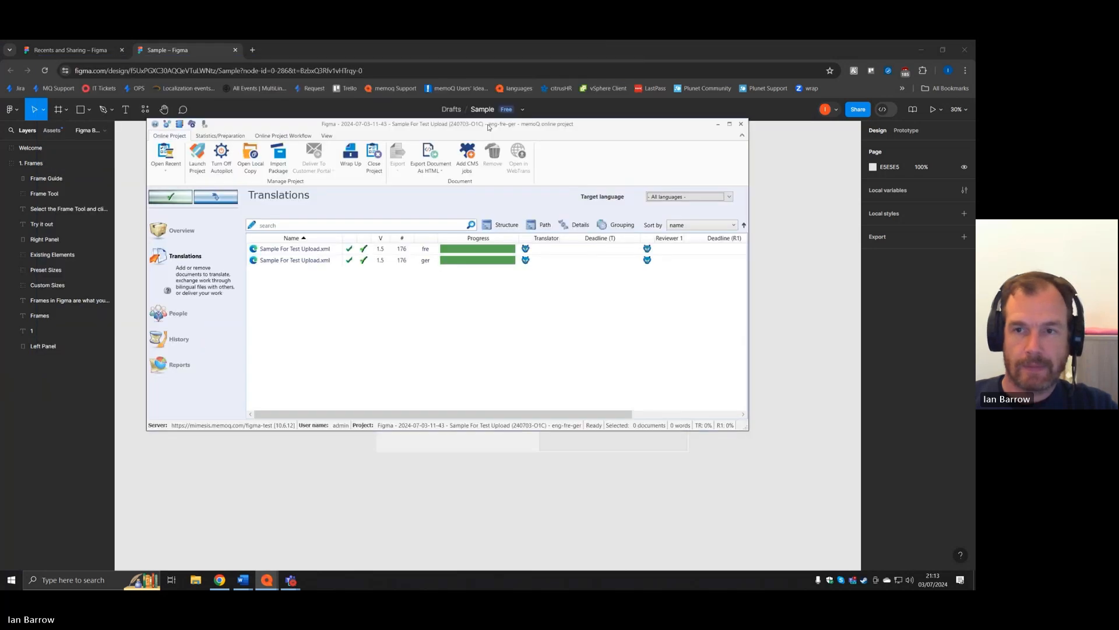
pyautogui.click(740, 124)
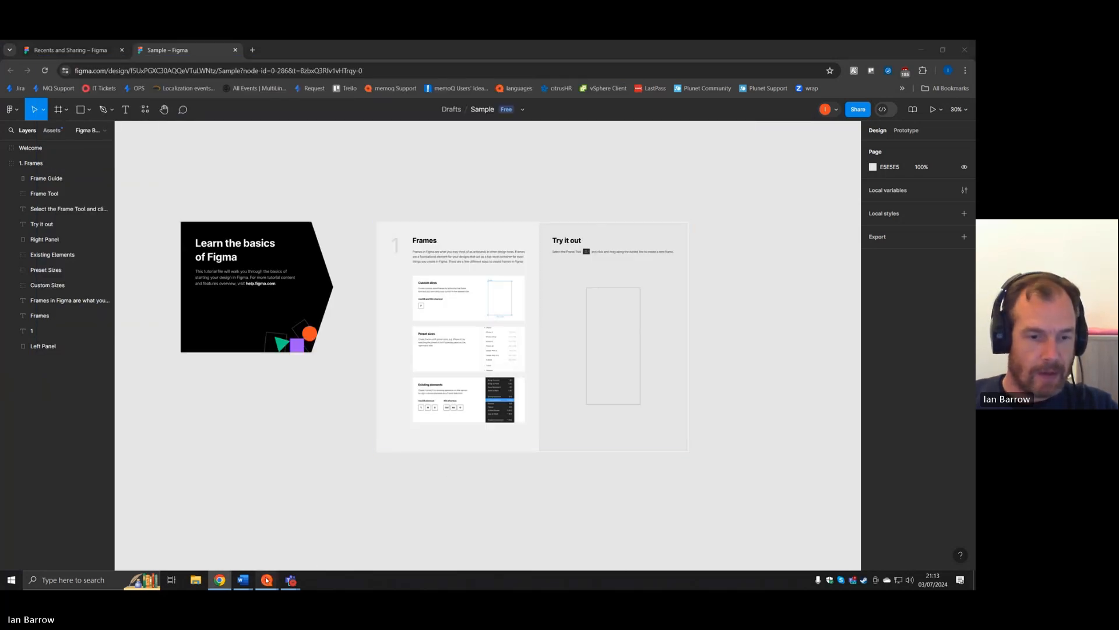
# - Switch to the memoQ CMS dashboard and load the jobs of the Figma connection's Sample For Test Upload (240703-O1C) project
pyautogui.moveTo(267, 580)
pyautogui.click(299, 530)
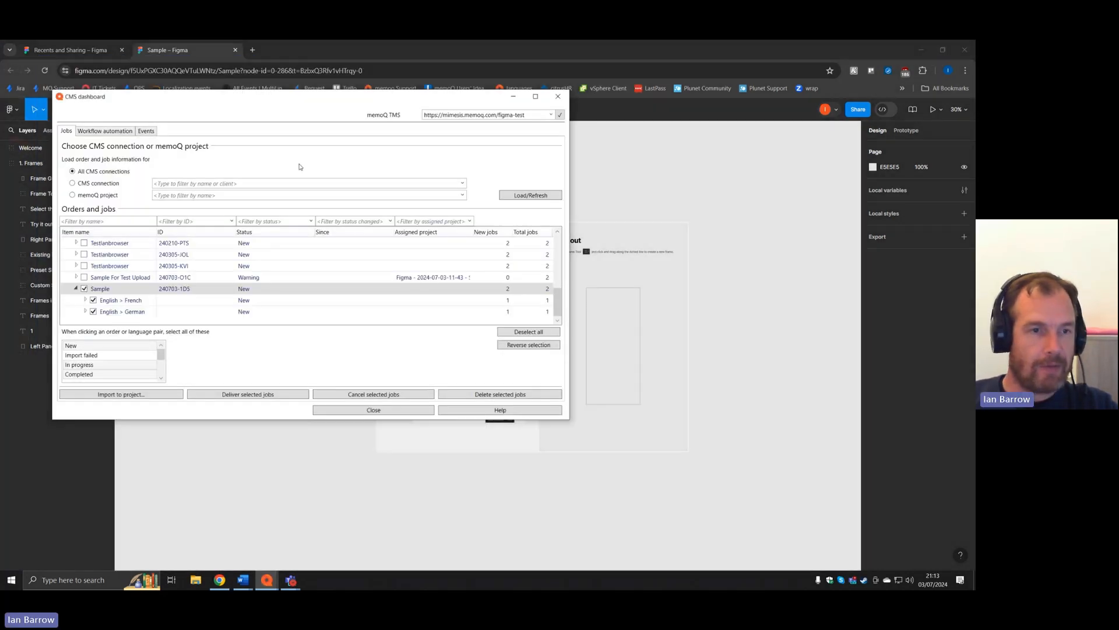
pyautogui.click(462, 183)
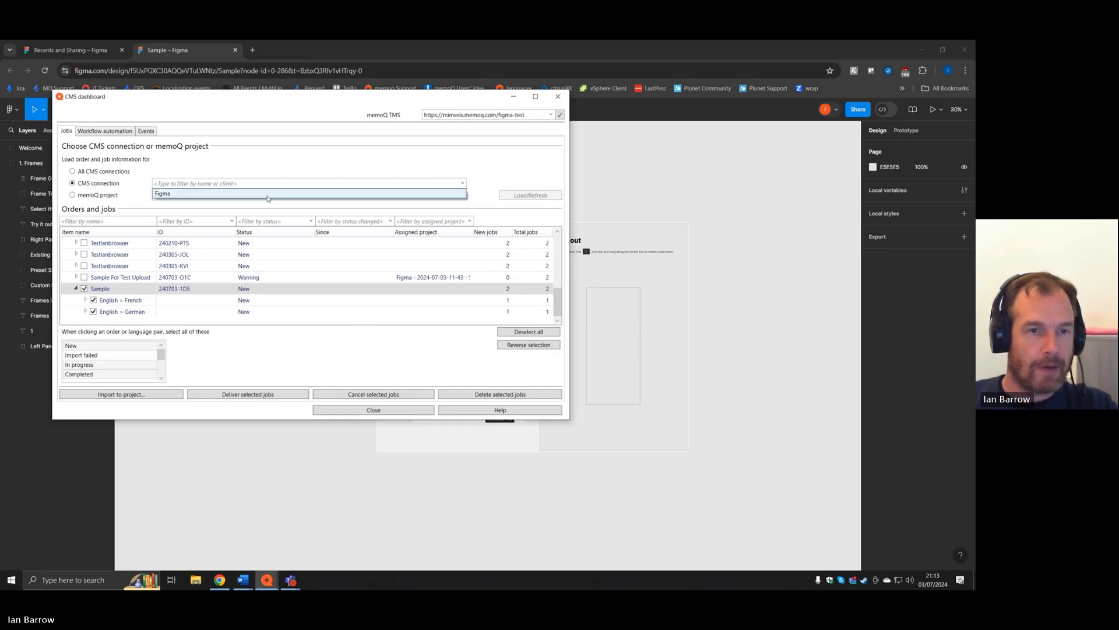
pyautogui.click(299, 196)
pyautogui.click(462, 195)
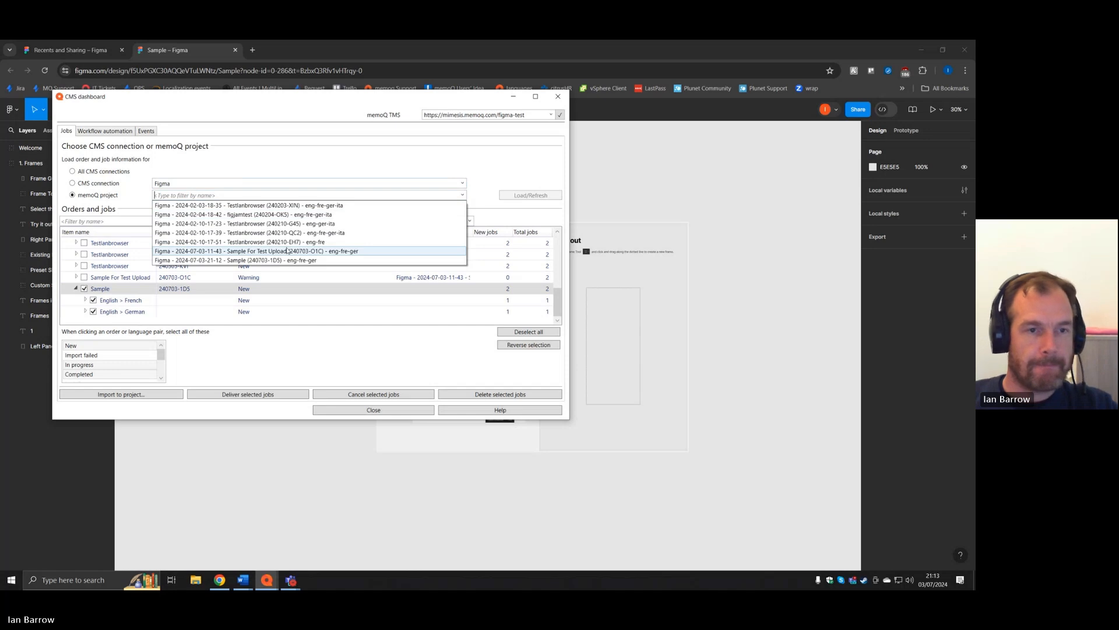
pyautogui.click(288, 250)
pyautogui.click(540, 196)
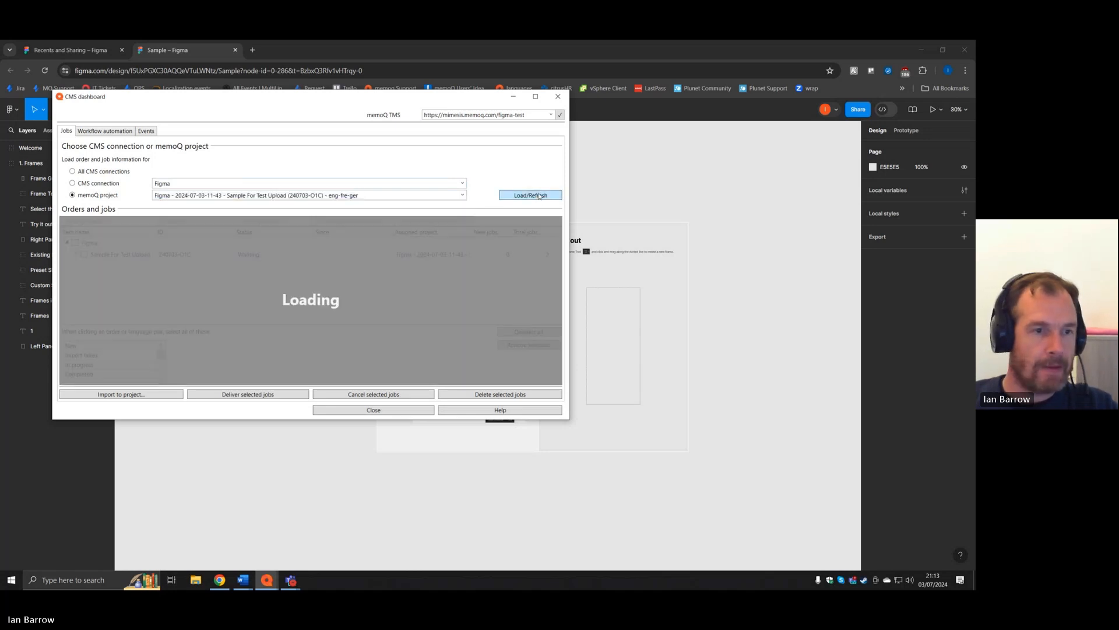
# - Expand the English > German and English > French jobs to check their delivery status, and close the CMS dashboard
pyautogui.click(85, 277)
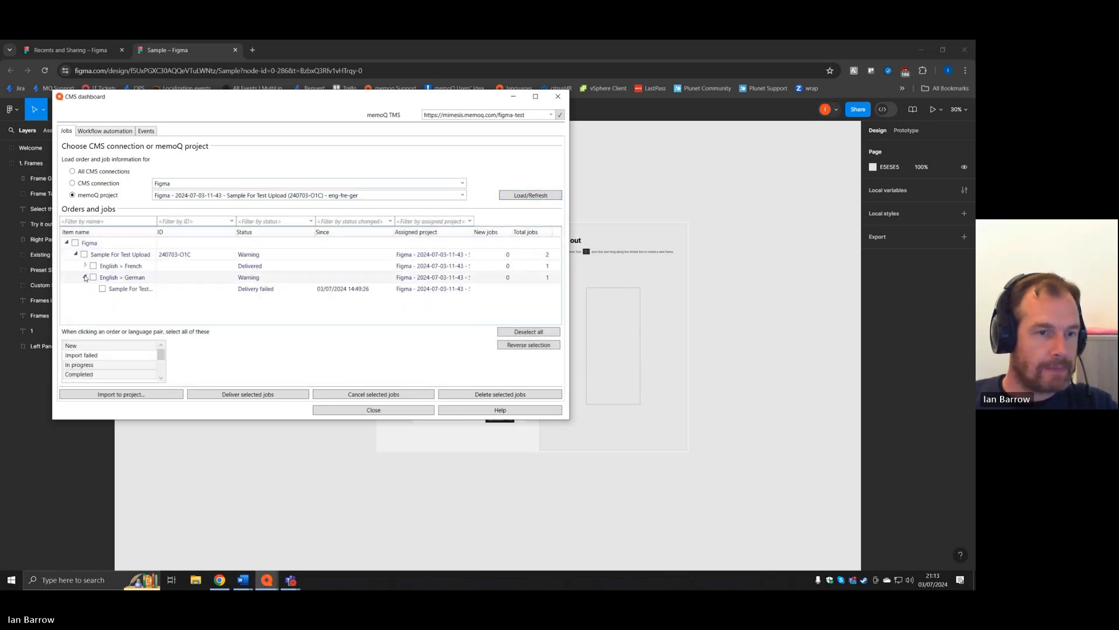
pyautogui.click(85, 266)
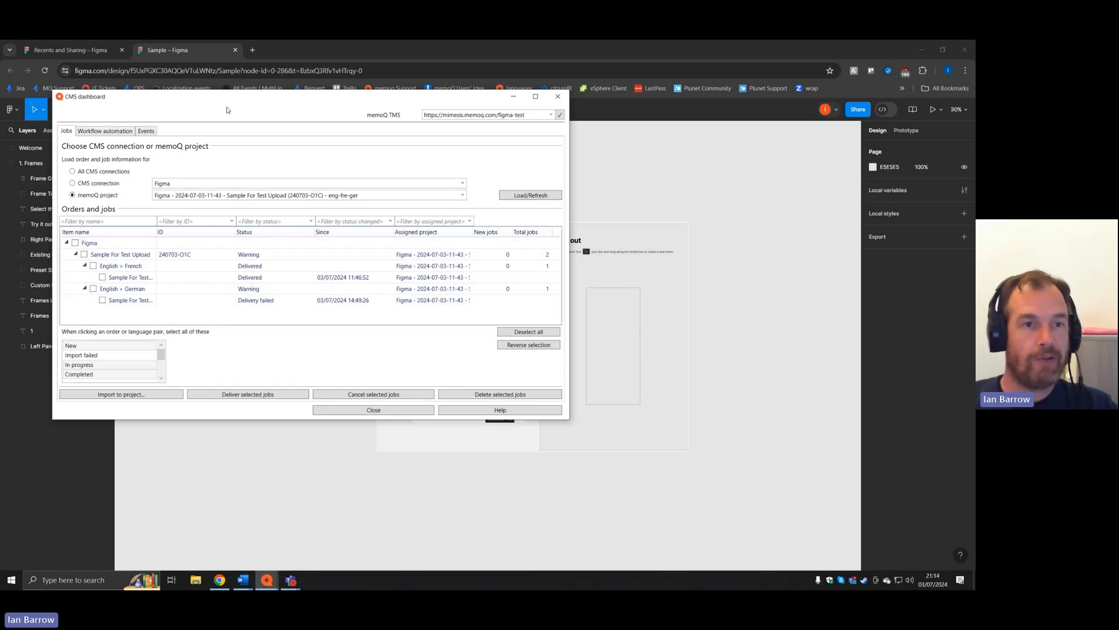
pyautogui.moveTo(227, 100); pyautogui.dragTo(300, 105)
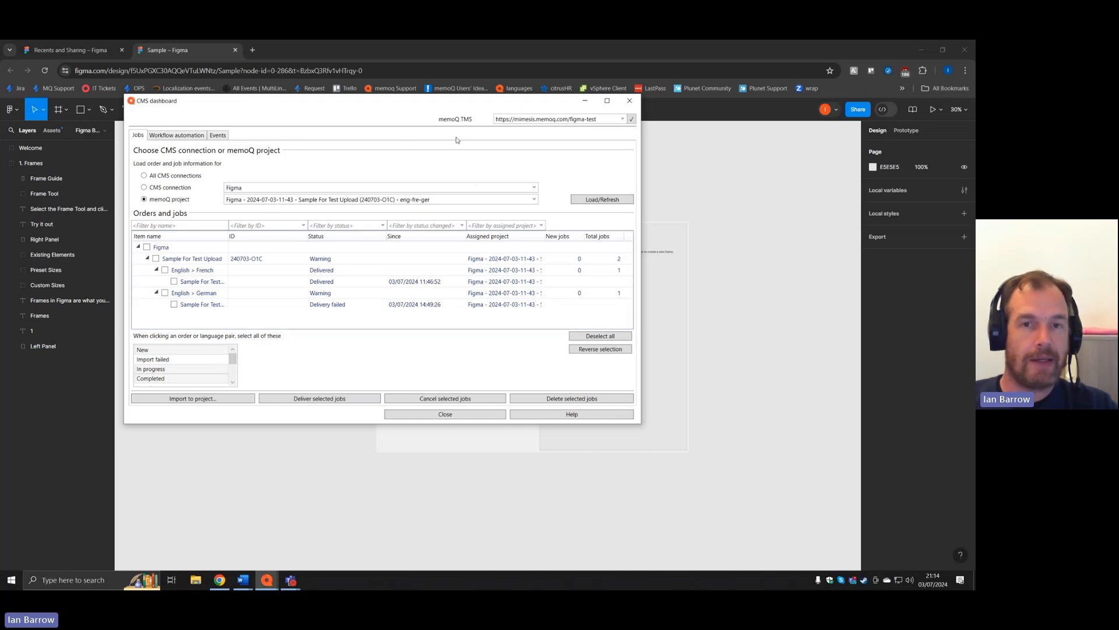
pyautogui.click(630, 102)
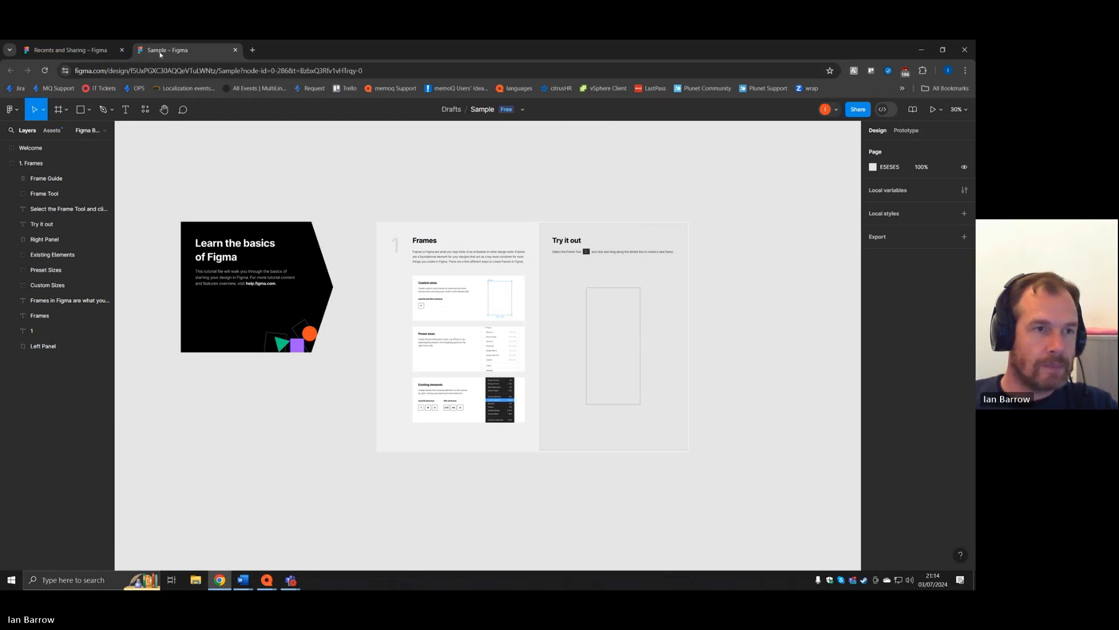
# - Return to Figma's recent files and open the Sample For Test Upload FR design
pyautogui.click(55, 50)
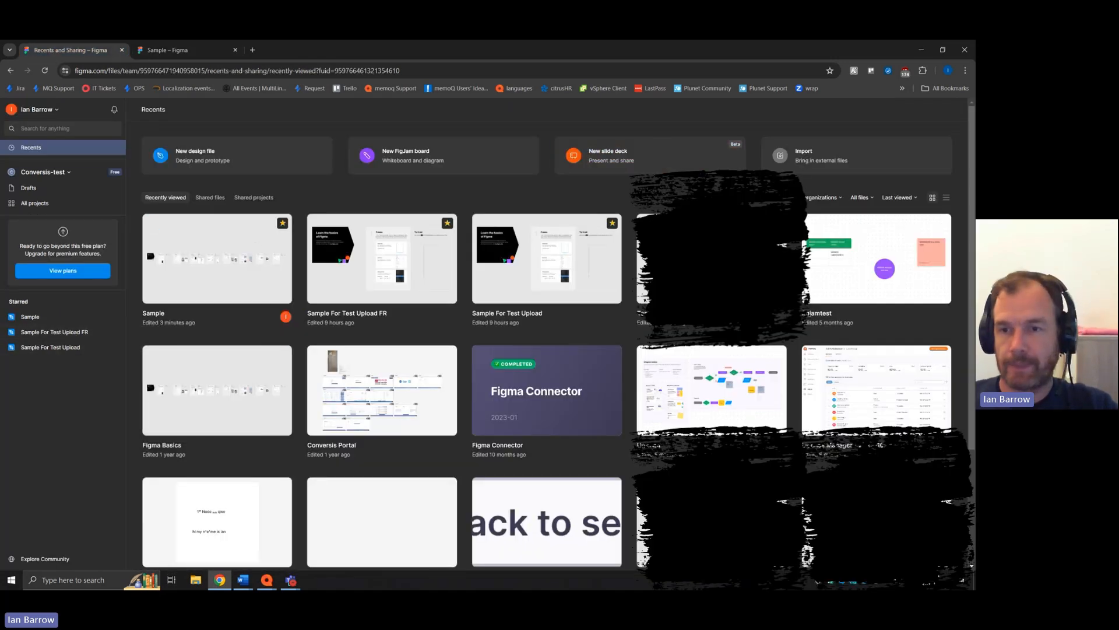
pyautogui.click(512, 286)
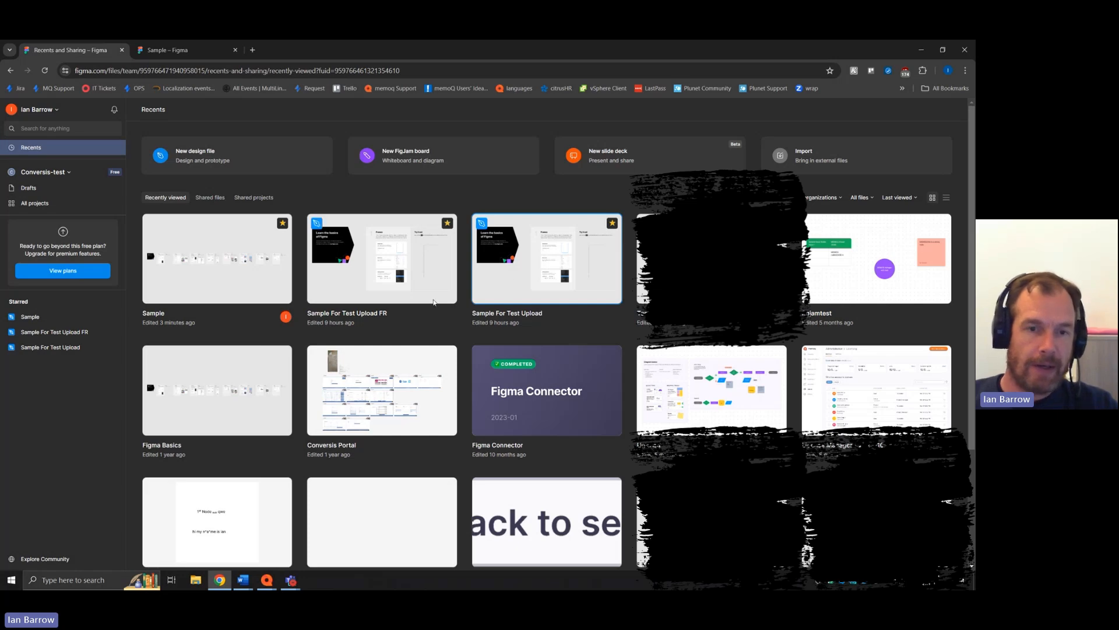
pyautogui.doubleClick(339, 287)
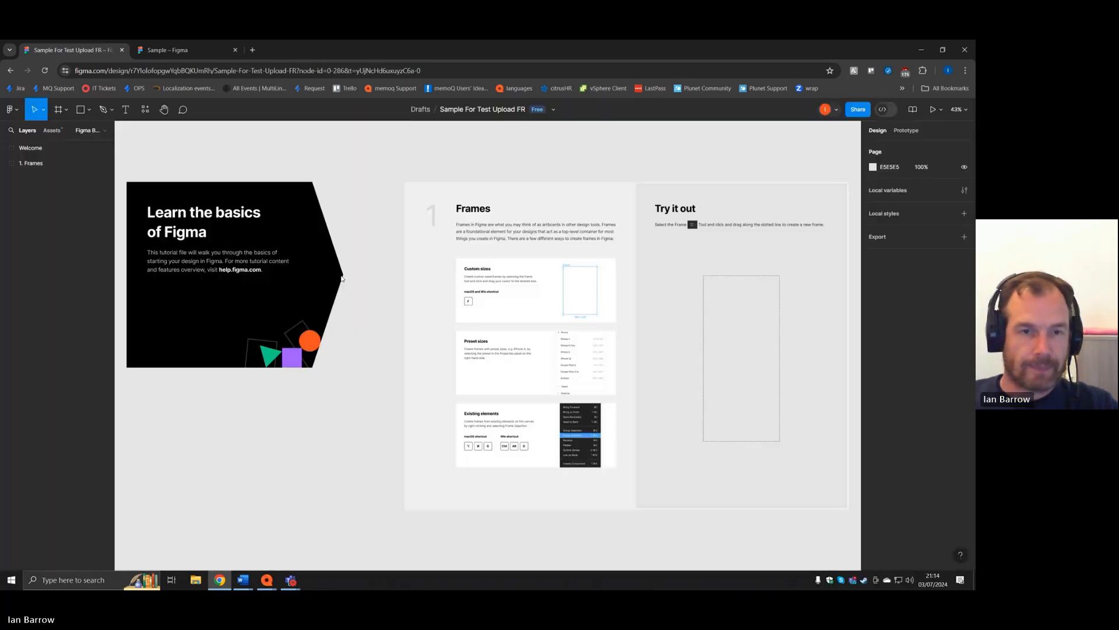
# - Run the Conversis Translation XML Text Export & Import plugin on the FR design and connect it to memoQ with the stored connection details
pyautogui.rightClick(360, 145)
pyautogui.moveTo(427, 233)
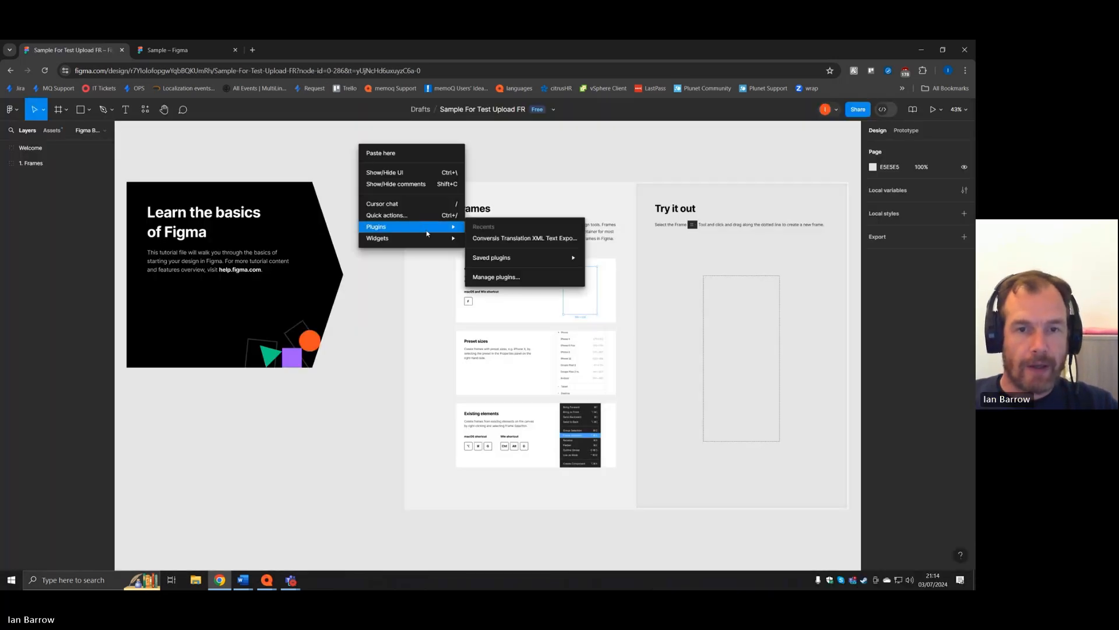
pyautogui.click(687, 253)
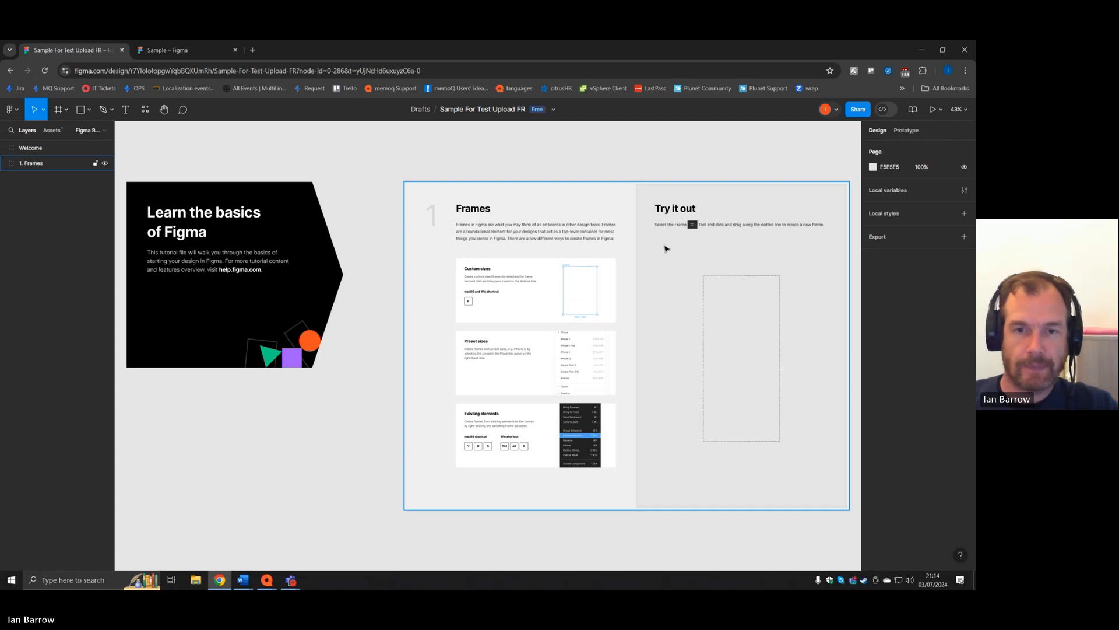
pyautogui.click(561, 210)
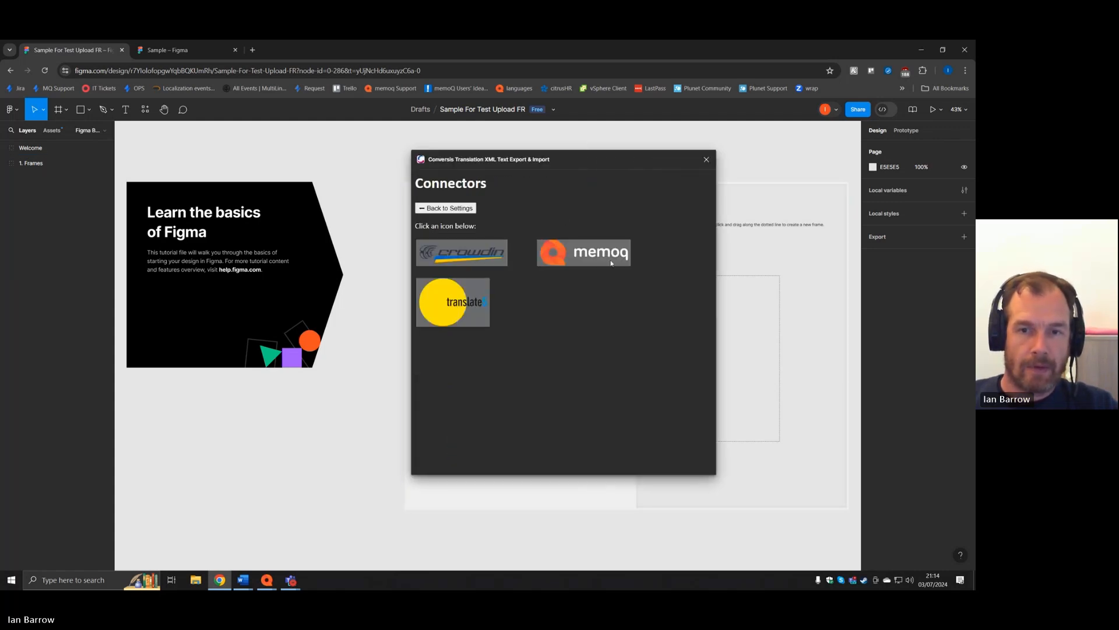
pyautogui.click(612, 263)
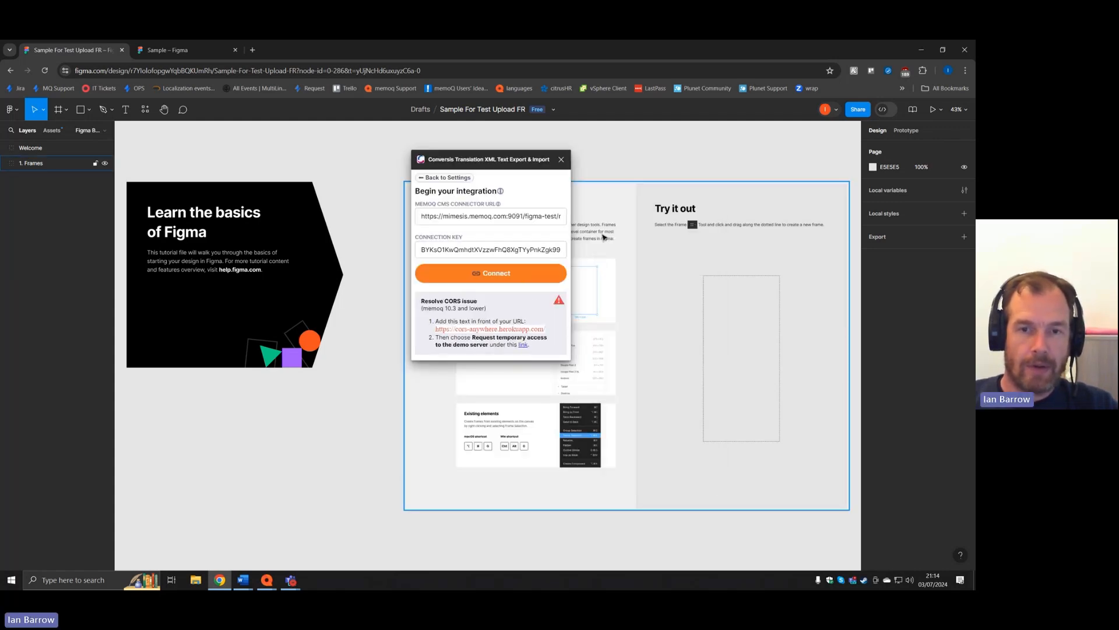
pyautogui.click(520, 271)
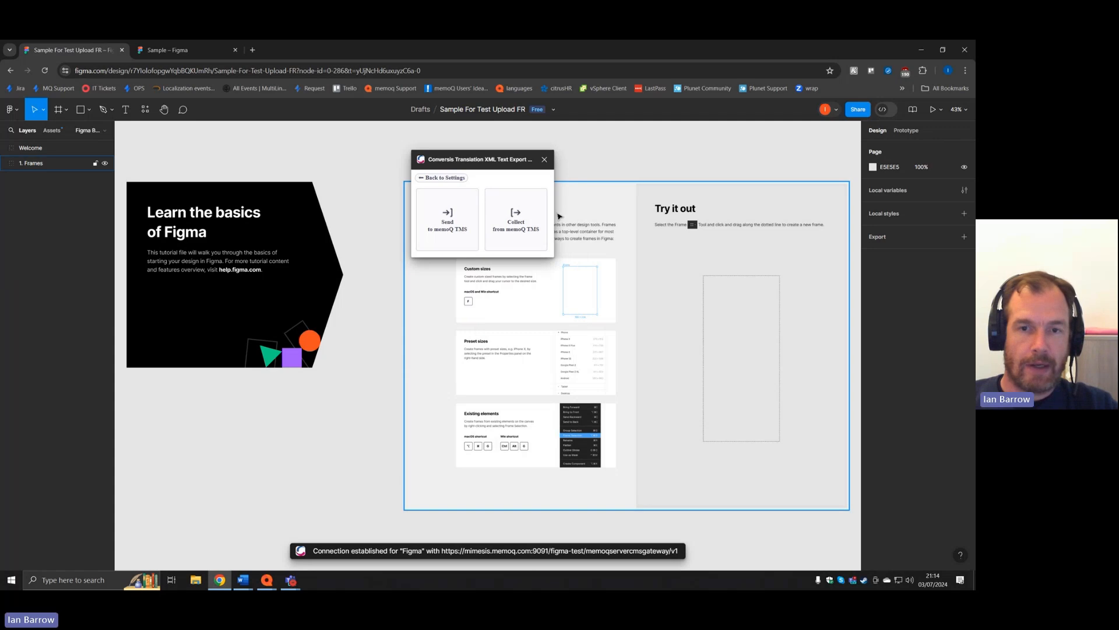
# - Collect the fre translation from memoQ TMS into the FR design, accepting the differently named source, and close the plugin
pyautogui.click(512, 220)
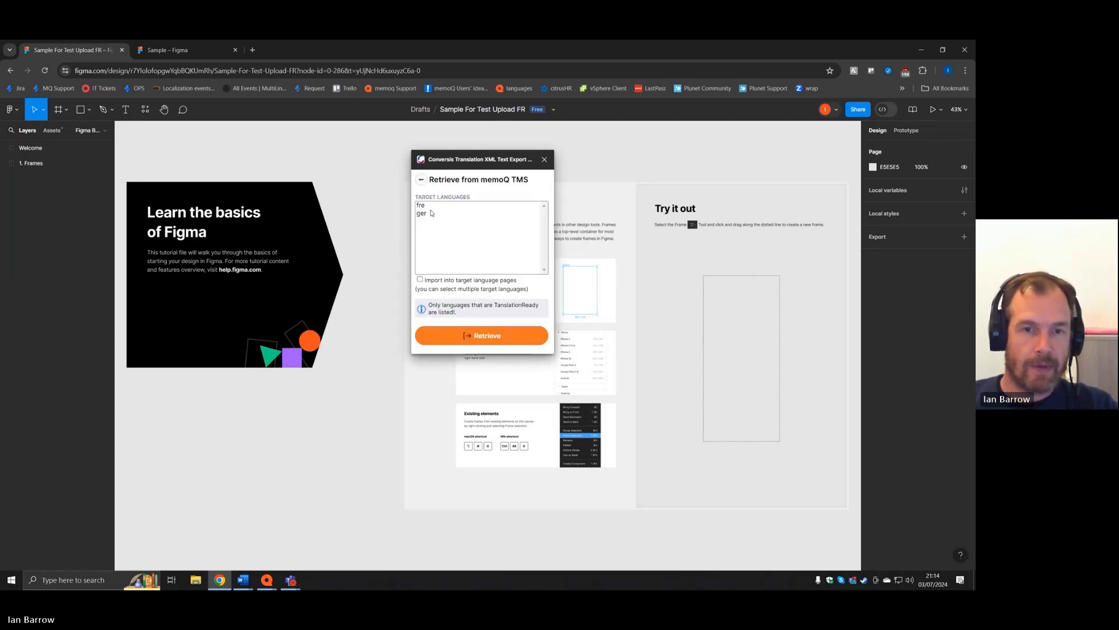
pyautogui.click(424, 207)
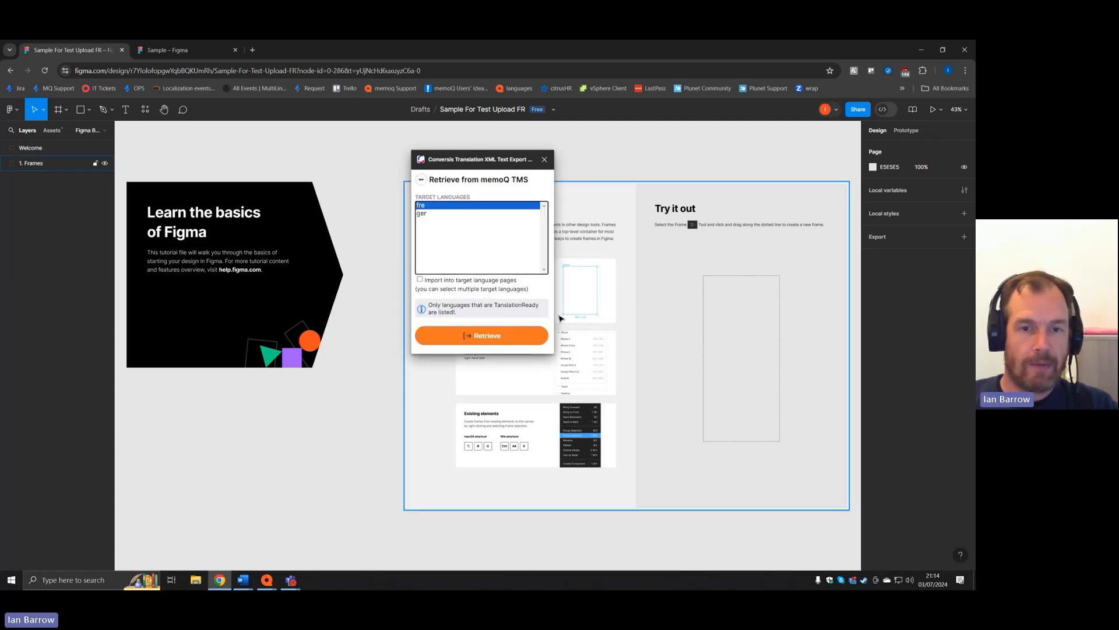
pyautogui.click(488, 338)
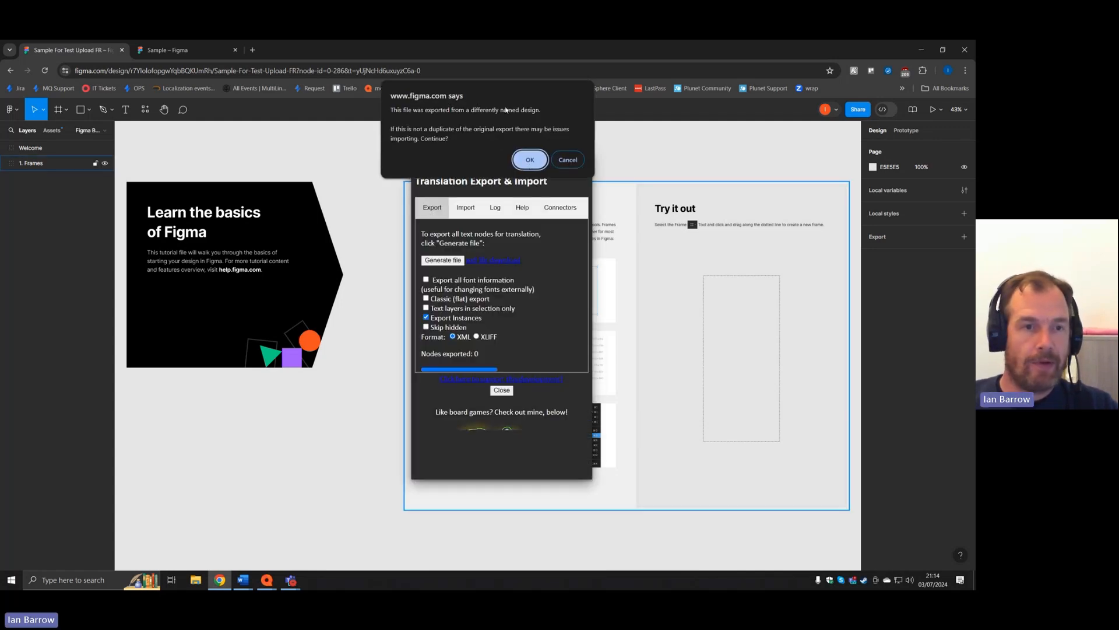
pyautogui.click(531, 161)
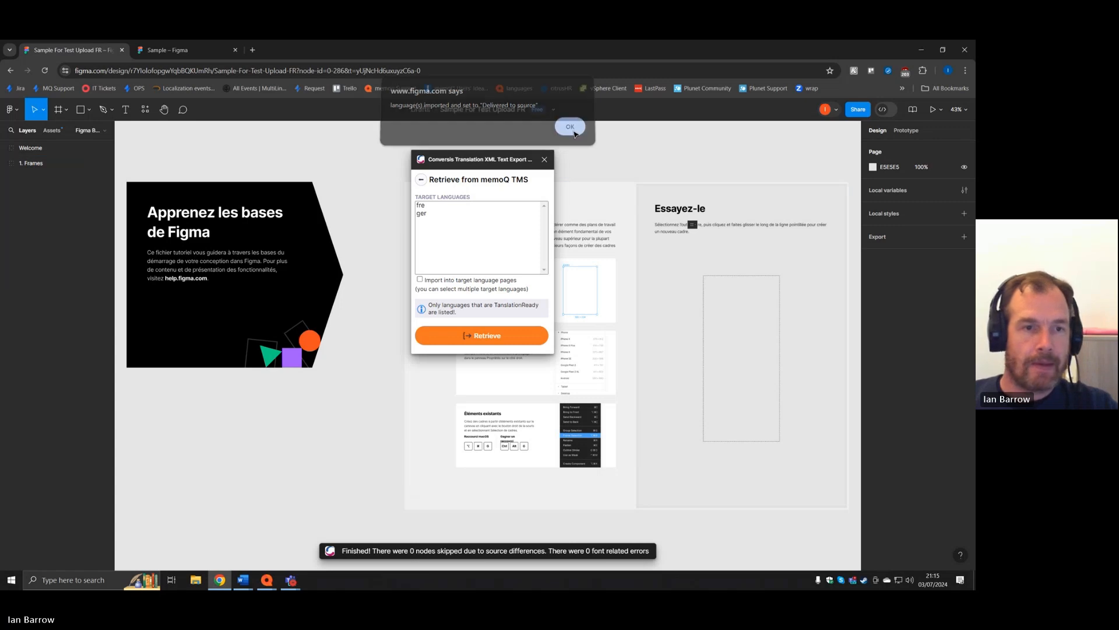
pyautogui.click(574, 131)
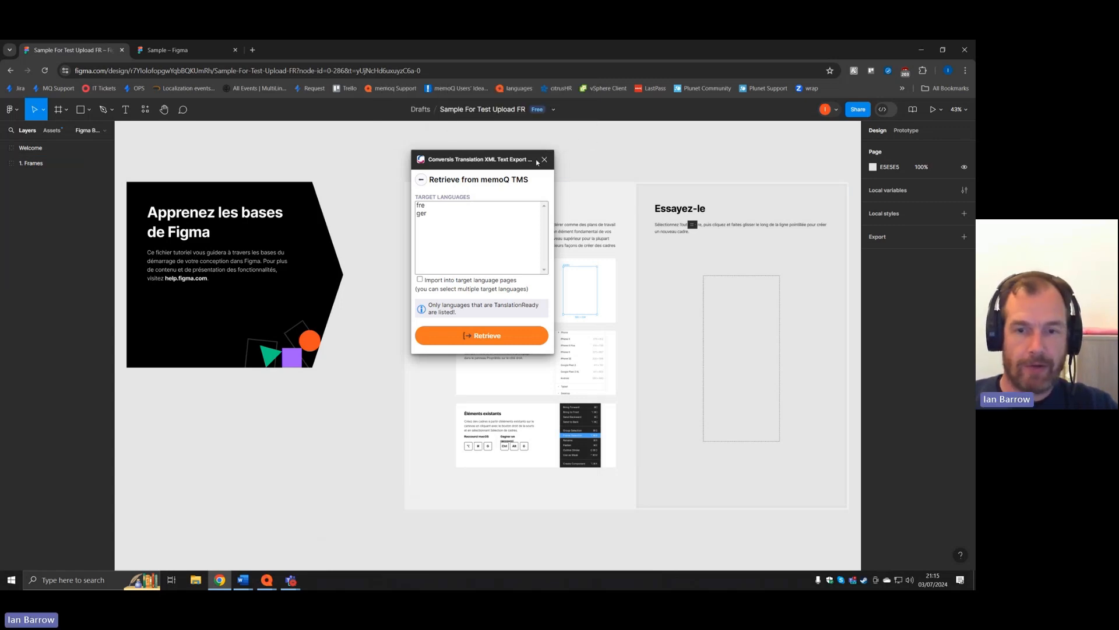
pyautogui.click(544, 159)
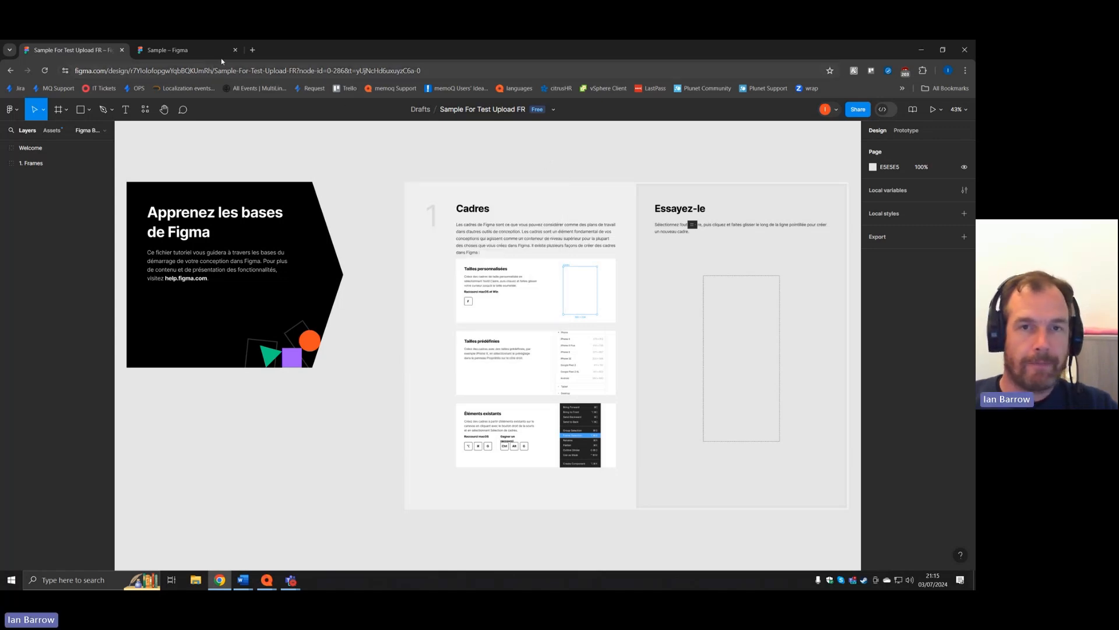
# - Go back to the file browser and open the original Sample For Test Upload design
pyautogui.click(10, 109)
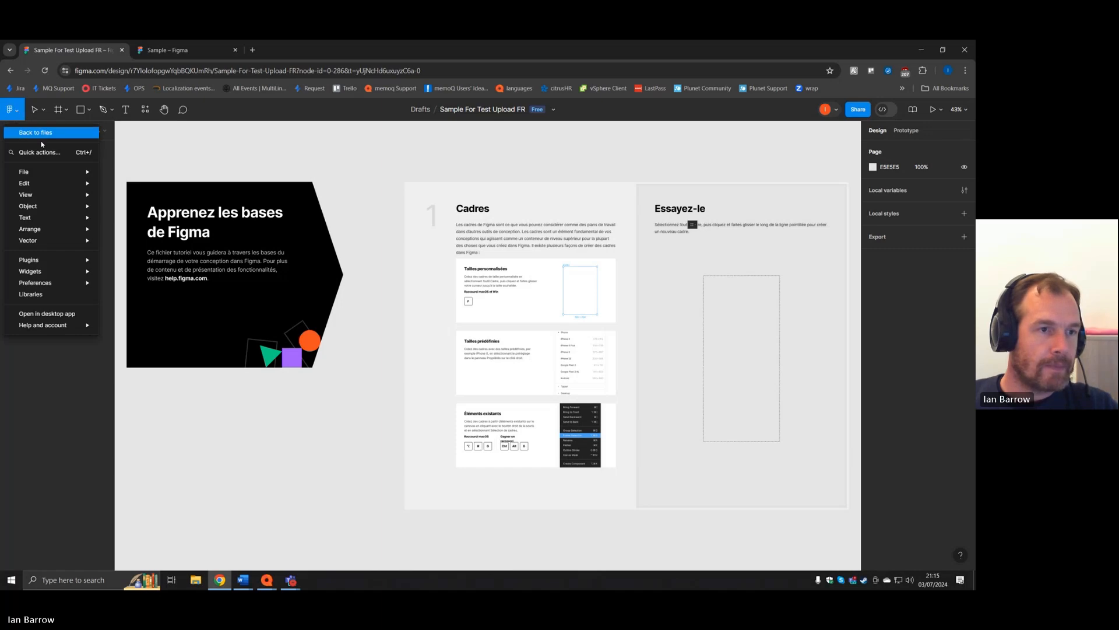
pyautogui.click(40, 132)
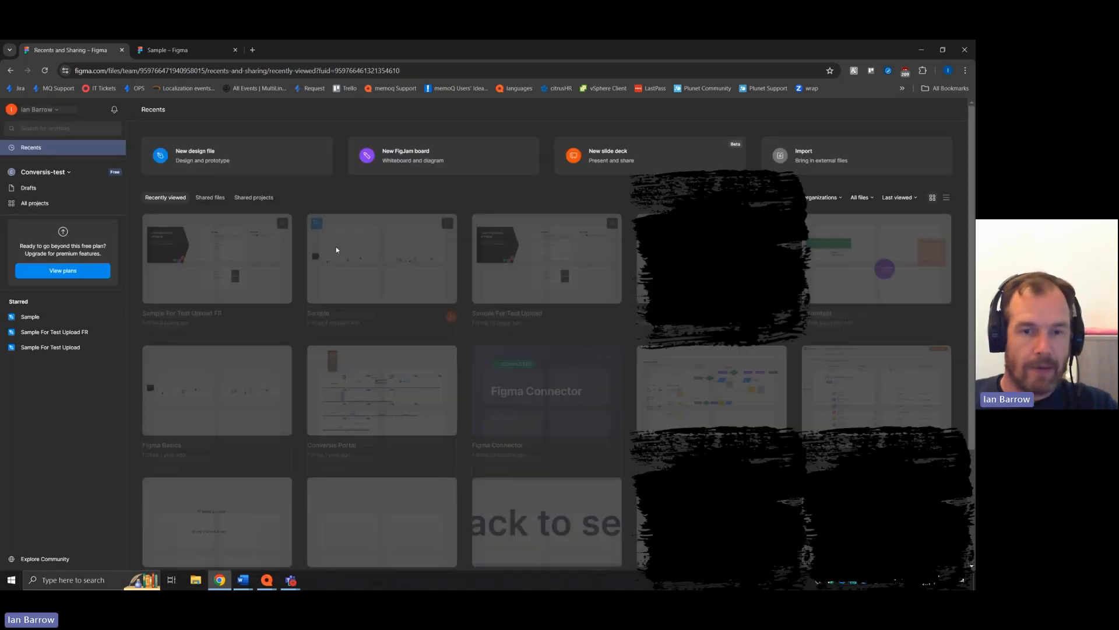
pyautogui.click(505, 289)
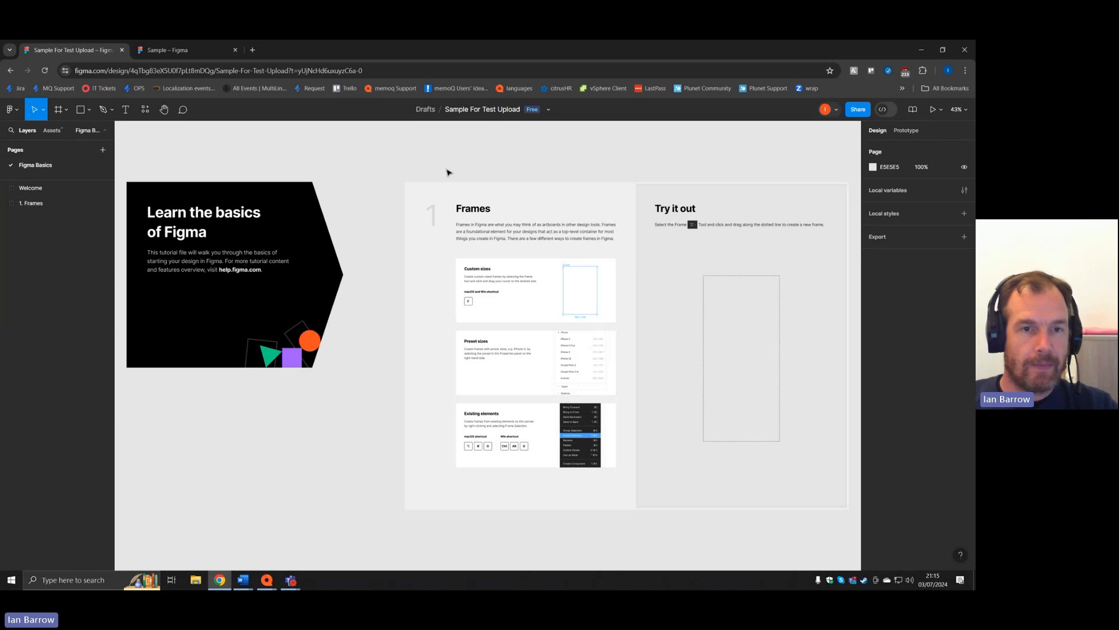
# - Launch the Conversis plugin in the Sample For Test Upload design and connect to memoQ through its memoQ connector
pyautogui.rightClick(387, 156)
pyautogui.moveTo(441, 242)
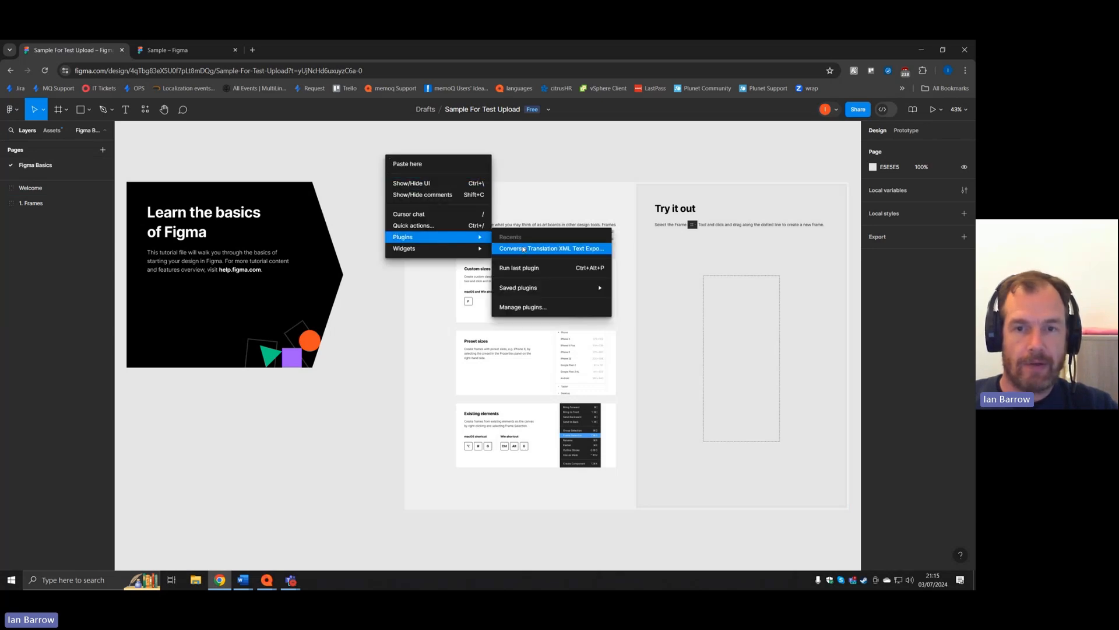
pyautogui.click(523, 249)
pyautogui.click(569, 208)
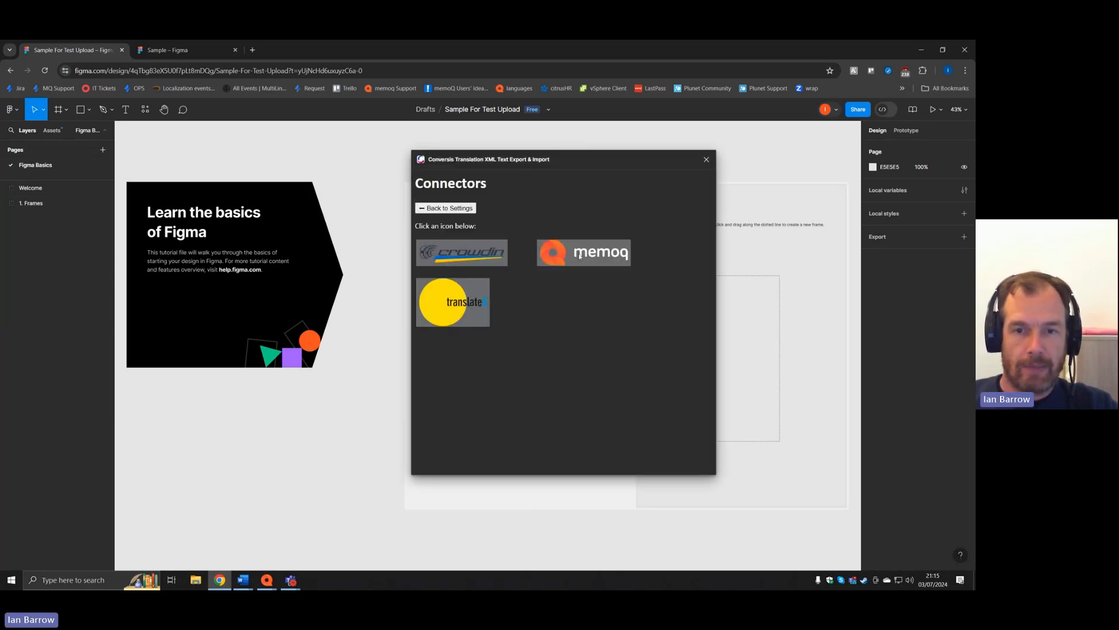
pyautogui.click(580, 257)
pyautogui.click(519, 271)
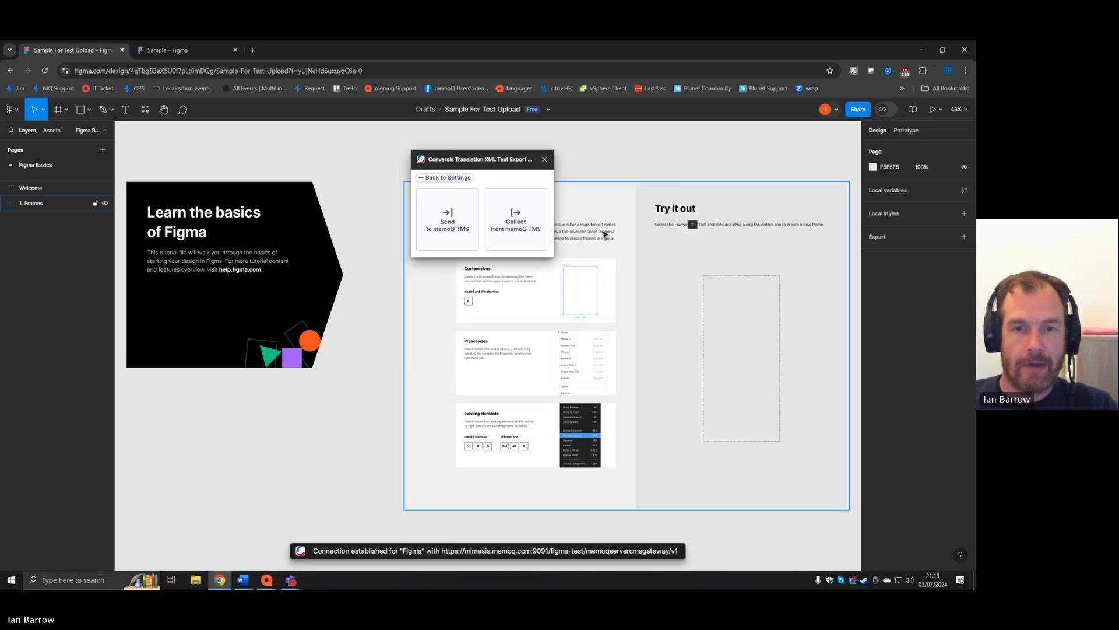
# - Retrieve both fre and ger from memoQ TMS with import into target language pages enabled, and view the French and German pages
pyautogui.click(517, 222)
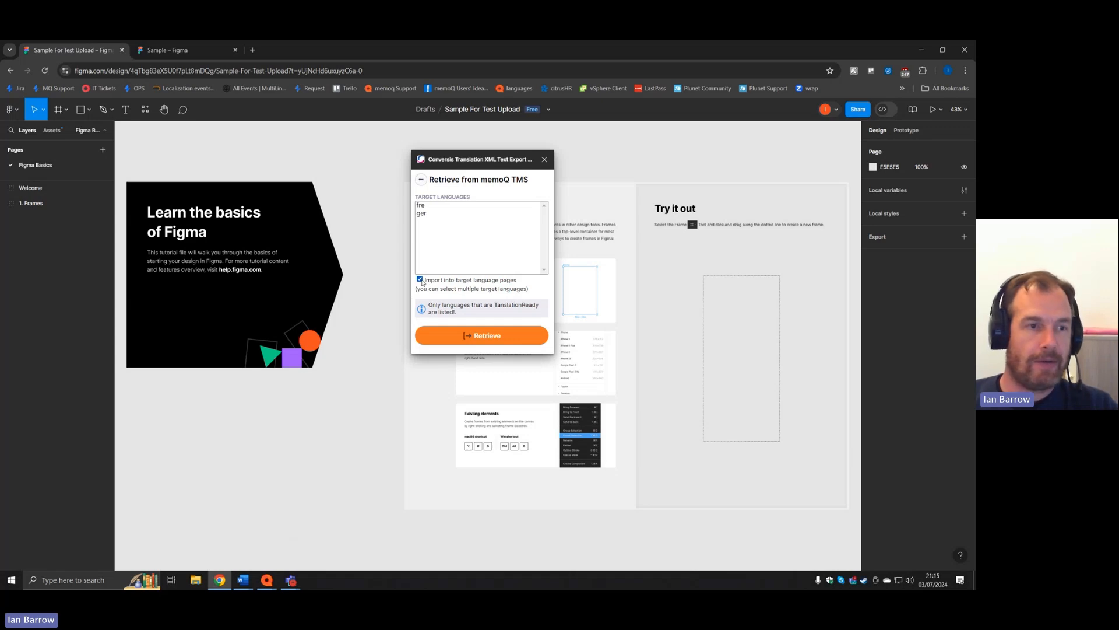
pyautogui.click(424, 206)
pyautogui.keyDown('ctrl'); pyautogui.click(425, 213); pyautogui.keyUp('ctrl')
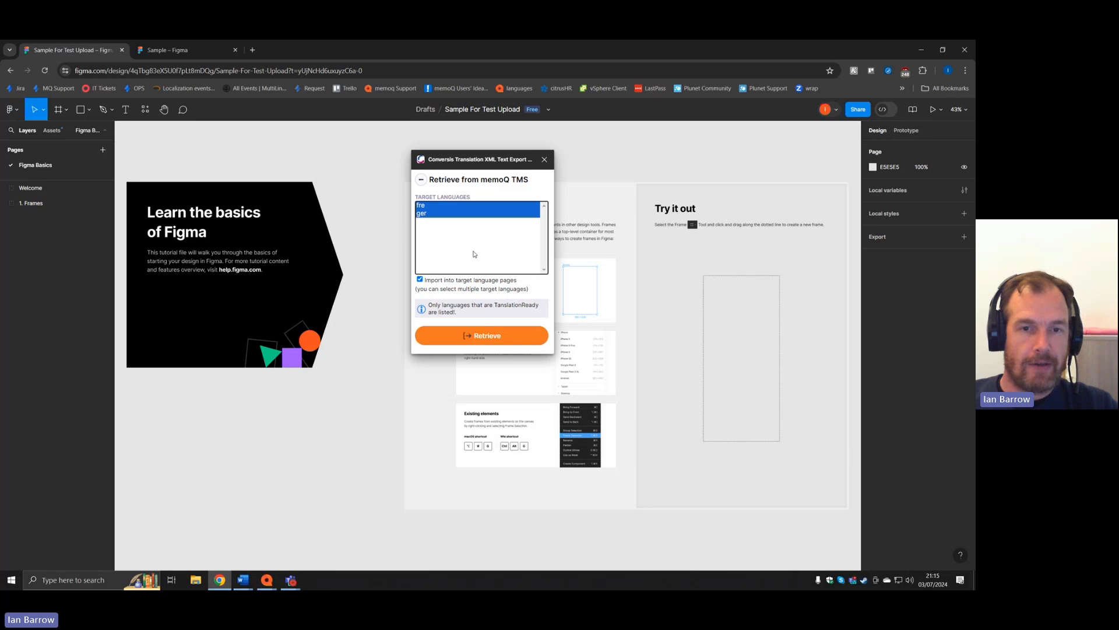
pyautogui.click(486, 336)
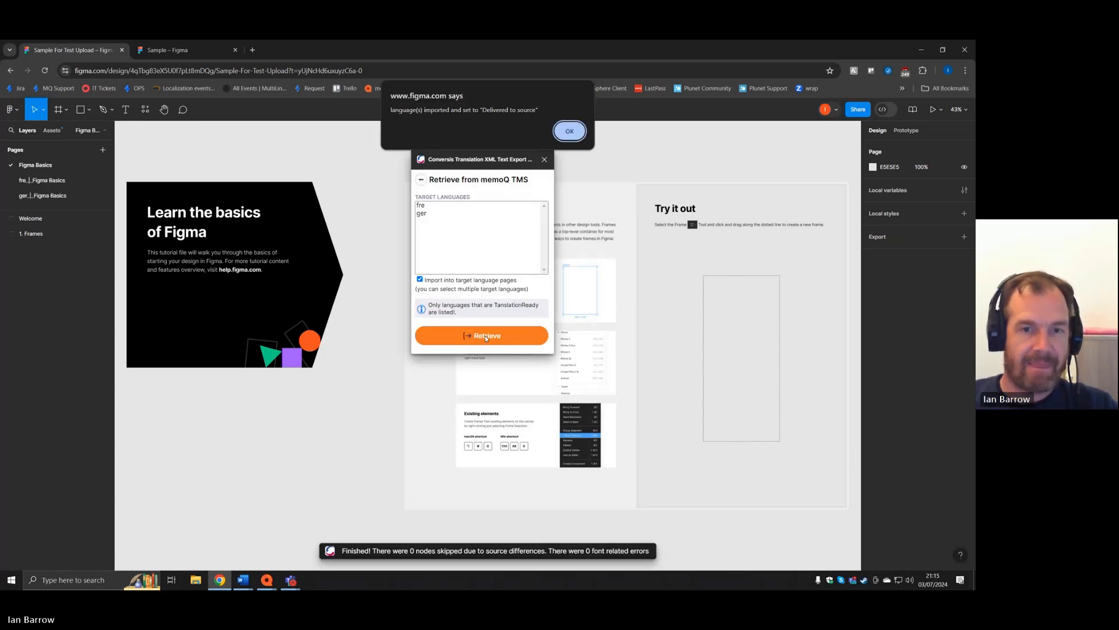
pyautogui.press('Return')
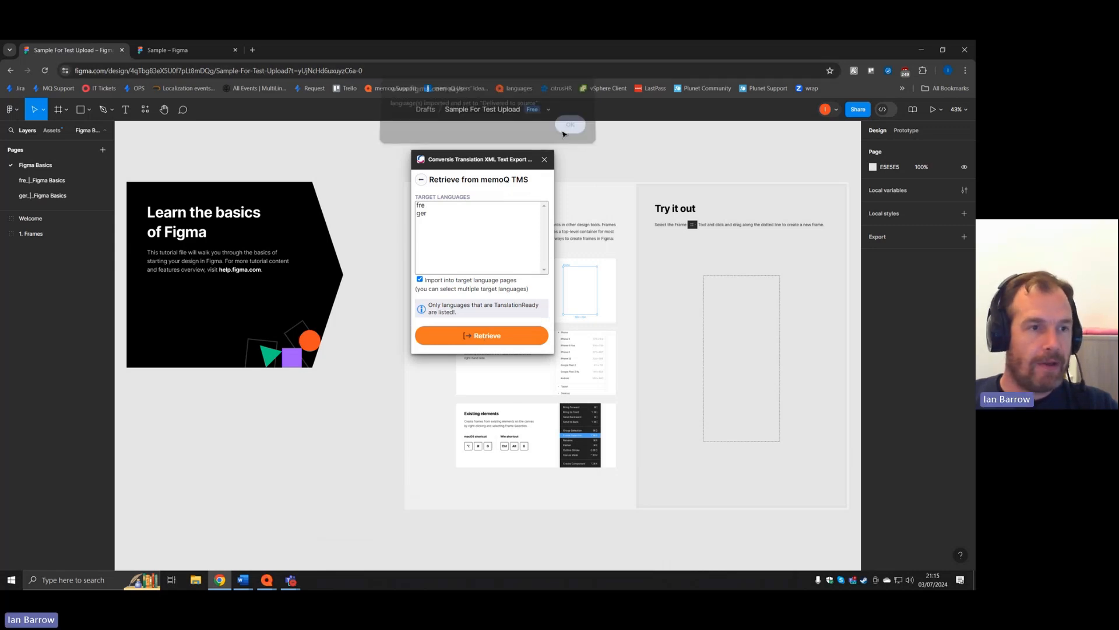
pyautogui.click(42, 179)
pyautogui.click(45, 196)
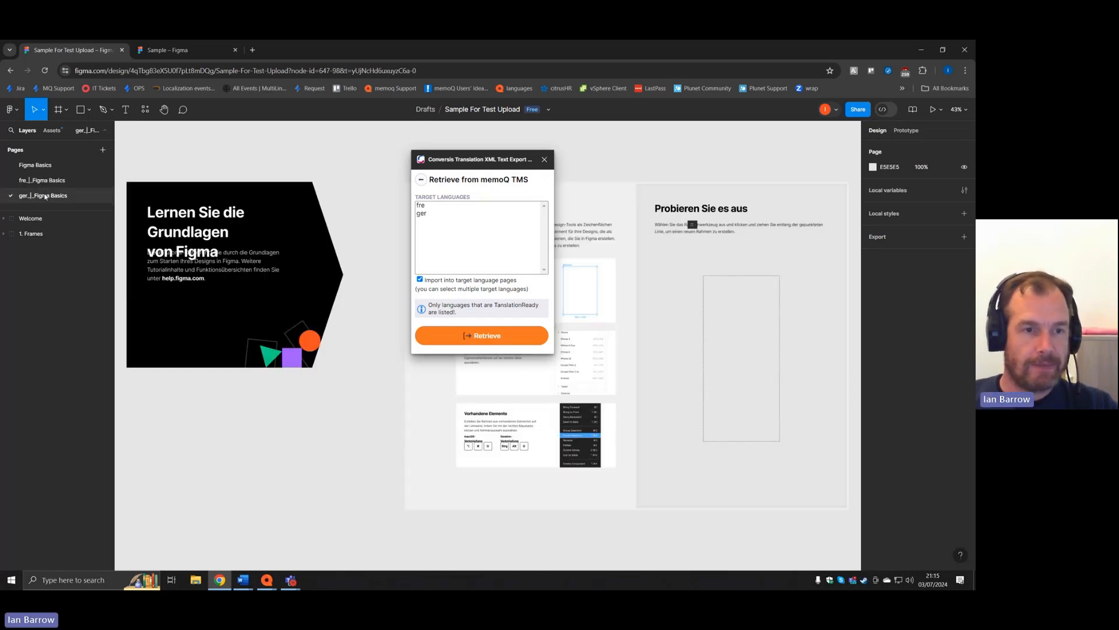